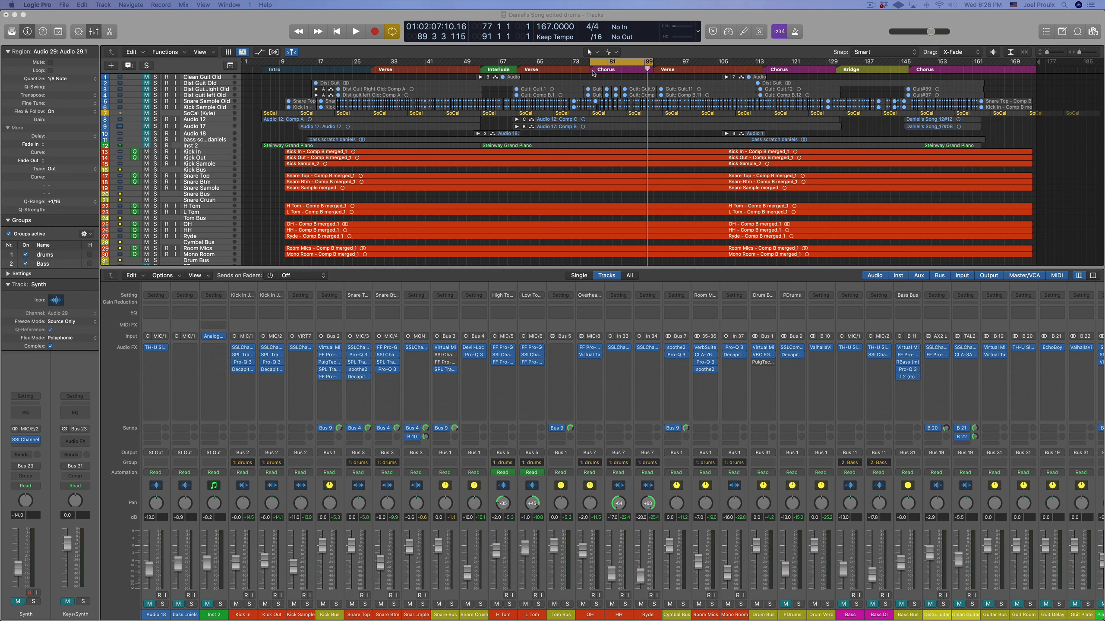
Play the song from the start of the chorus at bar 77, then stop playback.
{"action": "left_click", "coordinate": [589, 70]}
{"action": "key", "text": "space"}
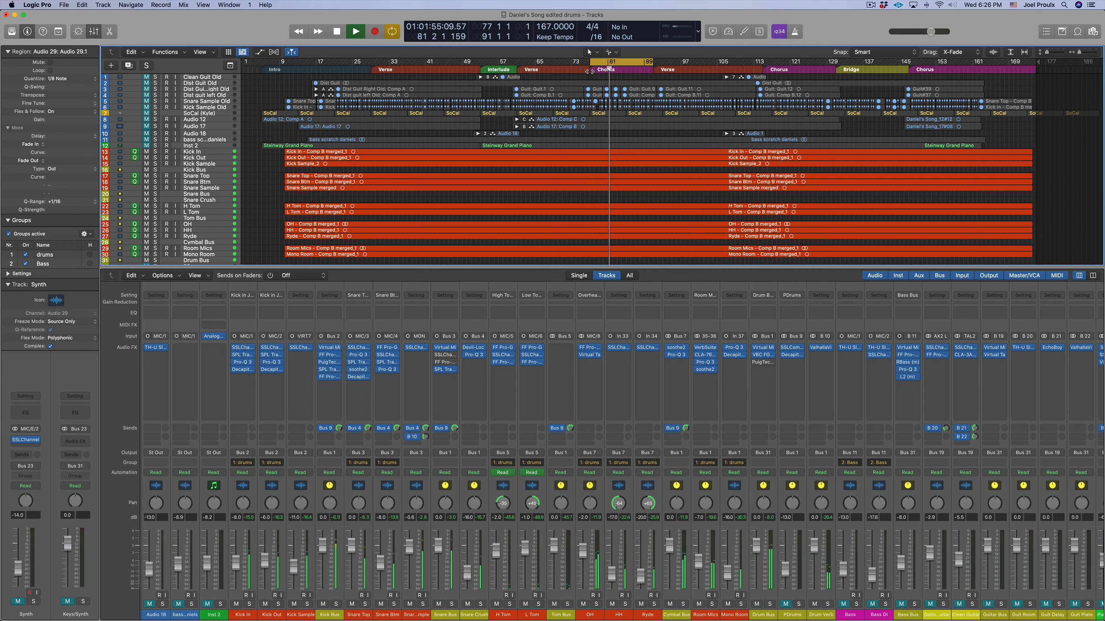
{"action": "key", "text": "space"}
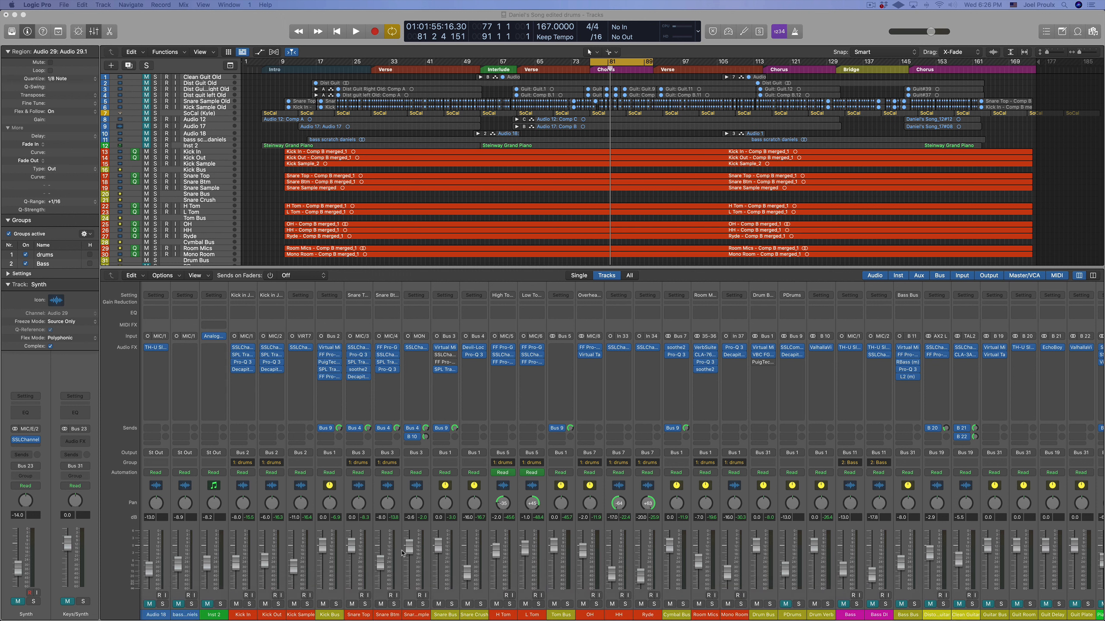
Review the kick, snare, tom and cymbal bus channels and their Bus 9 sends feeding the PDrums channel.
{"action": "left_click", "coordinate": [337, 617]}
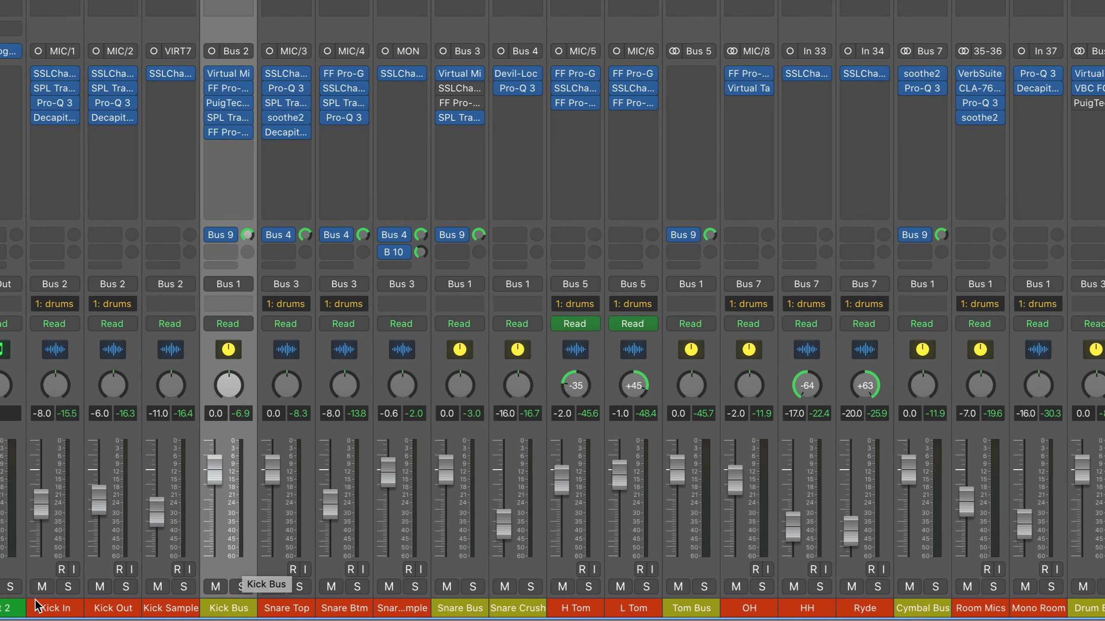
{"action": "left_click_drag", "start_coordinate": [59, 609], "coordinate": [158, 609]}
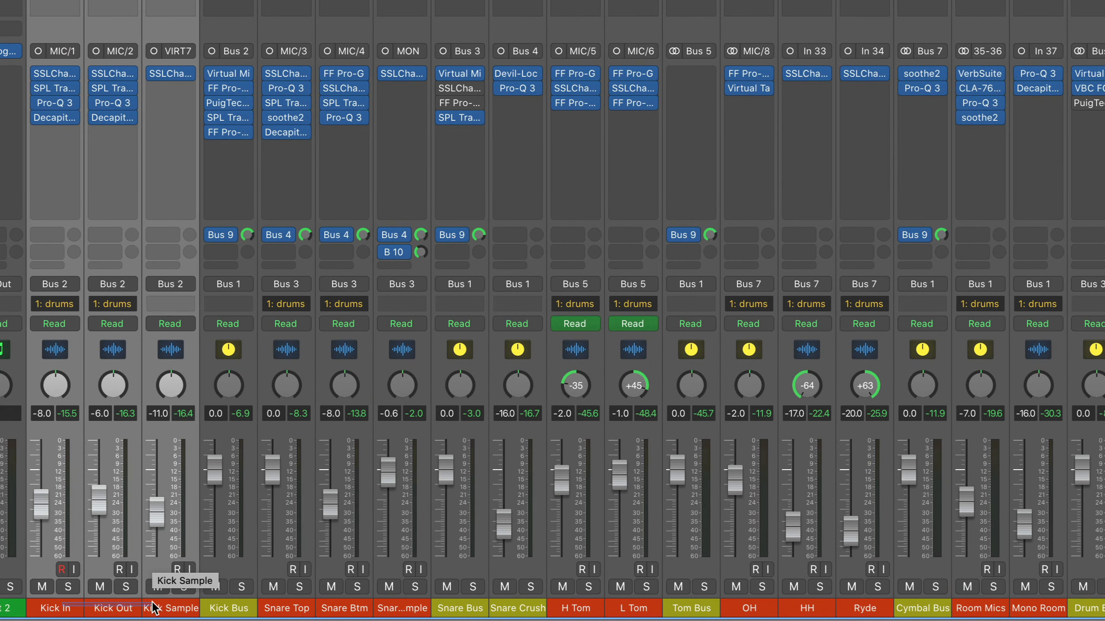
{"action": "left_click", "coordinate": [239, 609]}
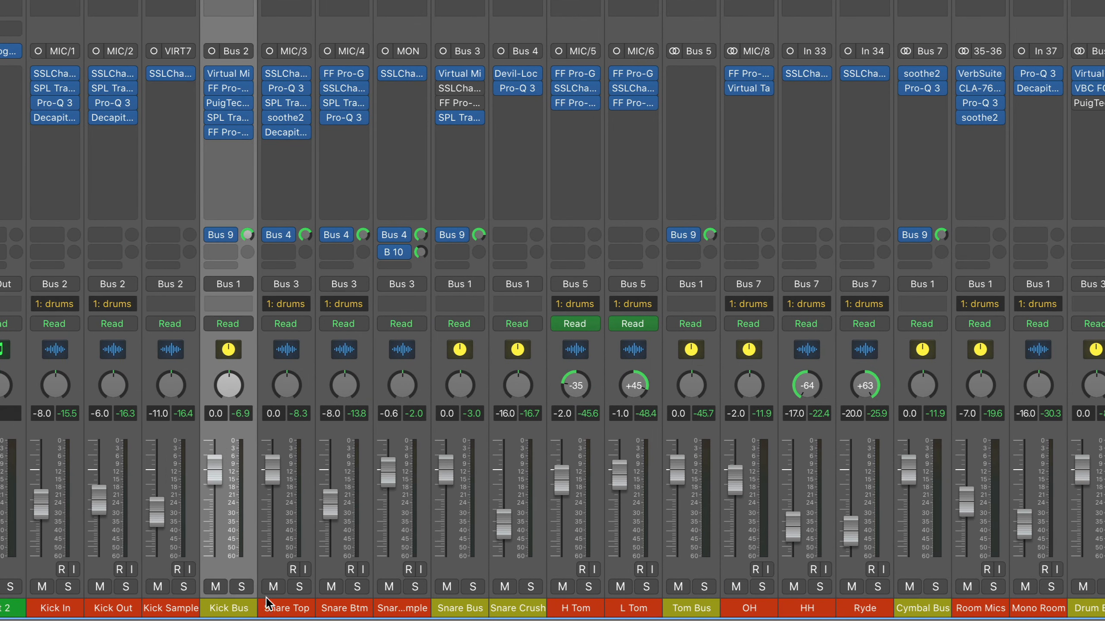
{"action": "left_click", "coordinate": [466, 609]}
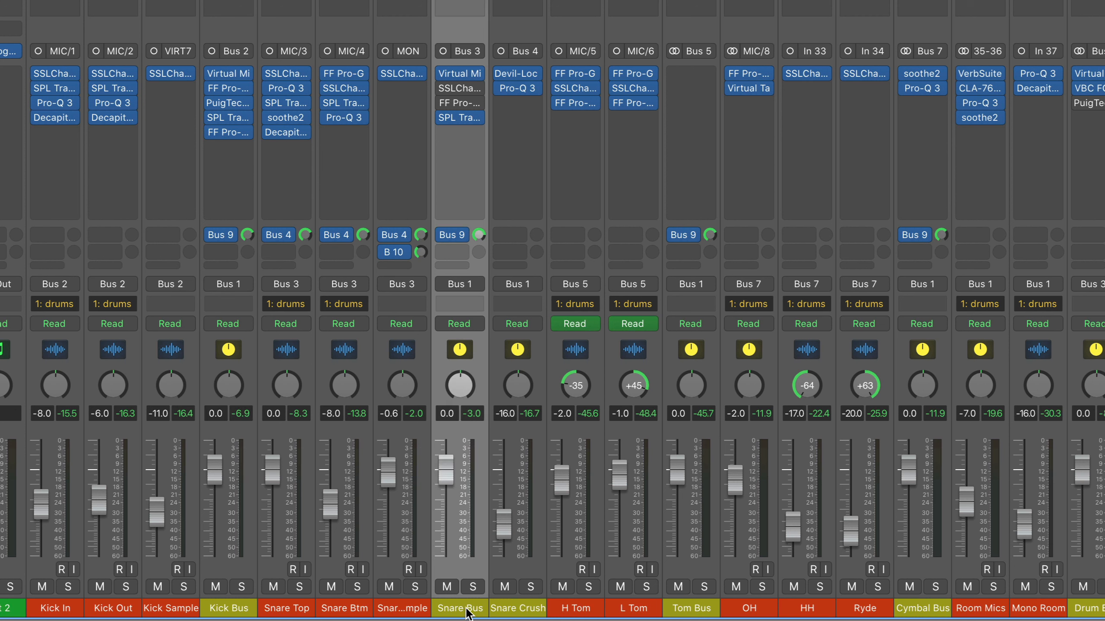
{"action": "left_click", "coordinate": [695, 611]}
{"action": "scroll", "coordinate": [896, 601], "scroll_direction": "right", "scroll_amount": 5}
{"action": "left_click", "coordinate": [720, 612]}
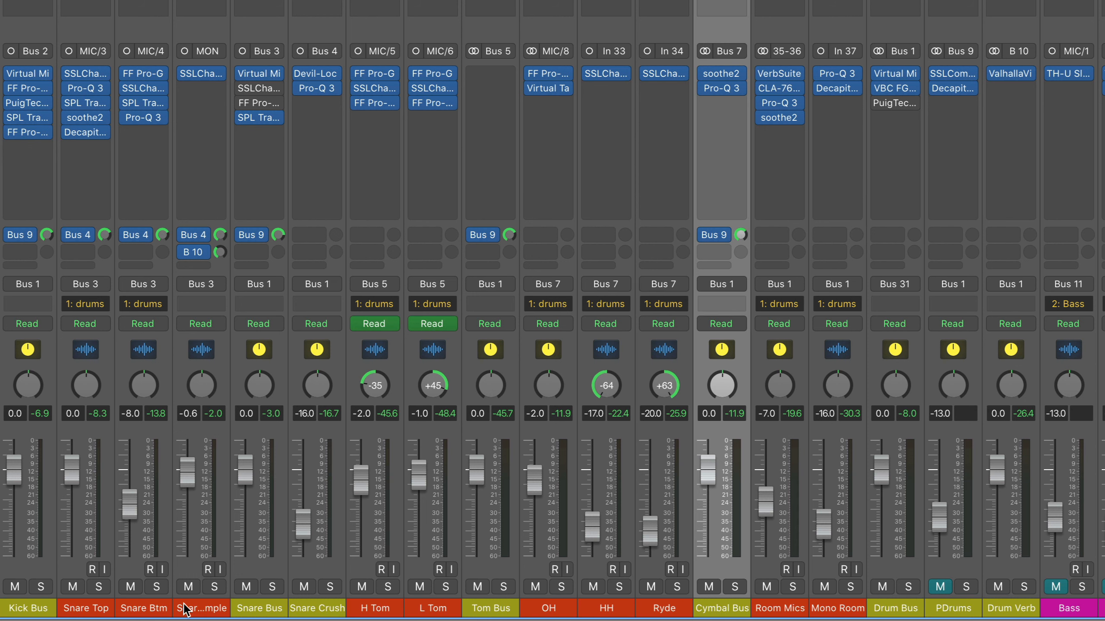
{"action": "scroll", "coordinate": [187, 605], "scroll_direction": "left", "scroll_amount": 10}
{"action": "left_click", "coordinate": [467, 610]}
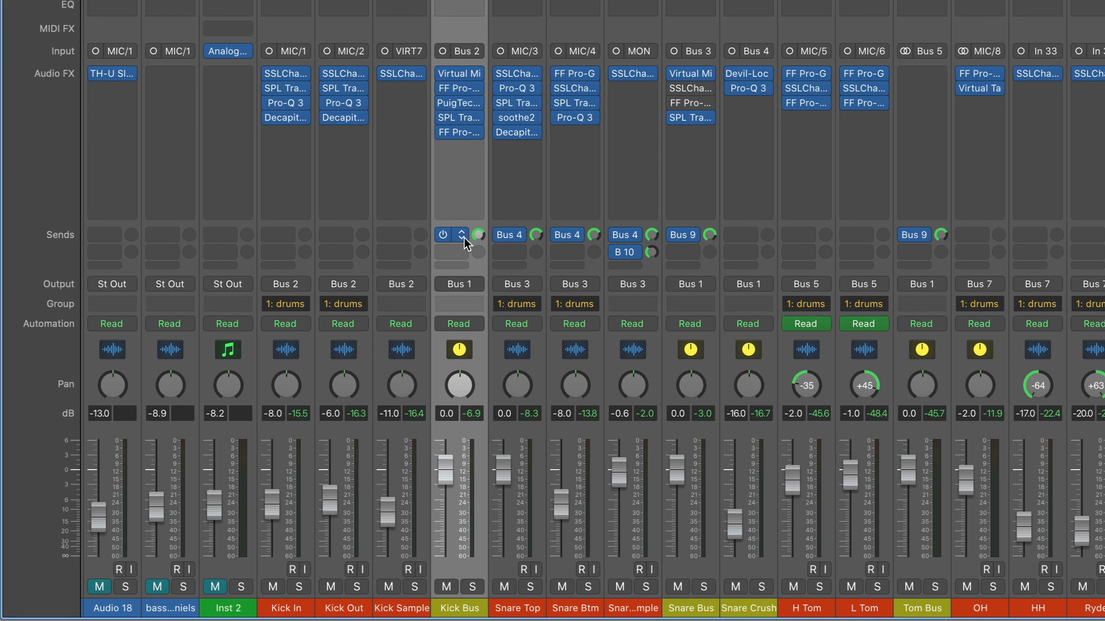
{"action": "scroll", "coordinate": [464, 238], "scroll_direction": "right", "scroll_amount": 15}
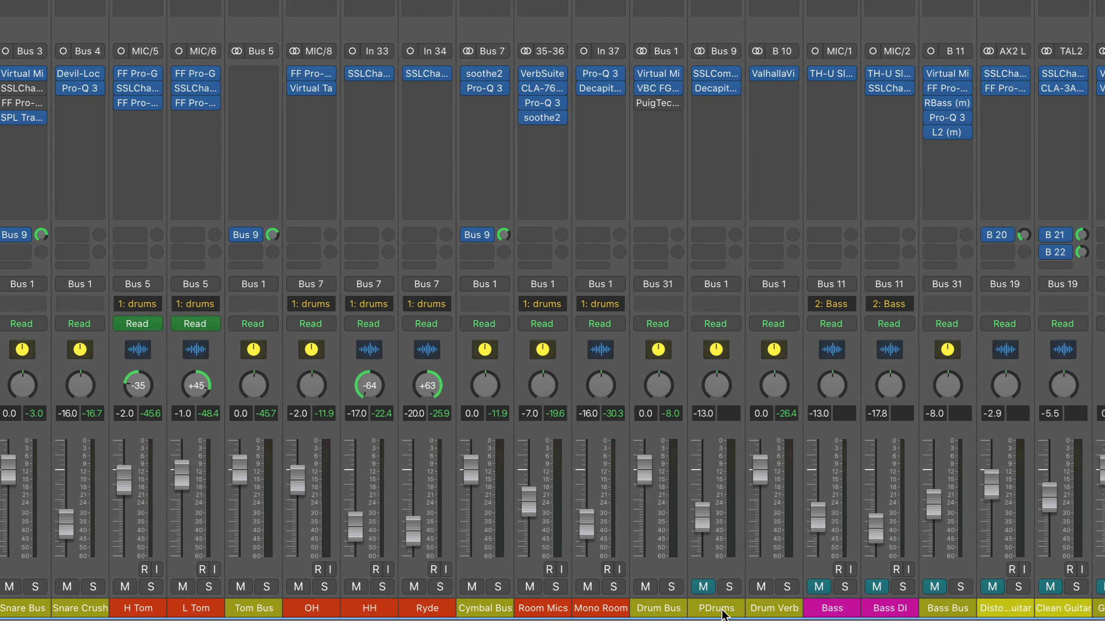
Unmute and solo the PDrums channel, raise its fader to about -0.9 dB, and play it back briefly.
{"action": "left_click", "coordinate": [712, 560]}
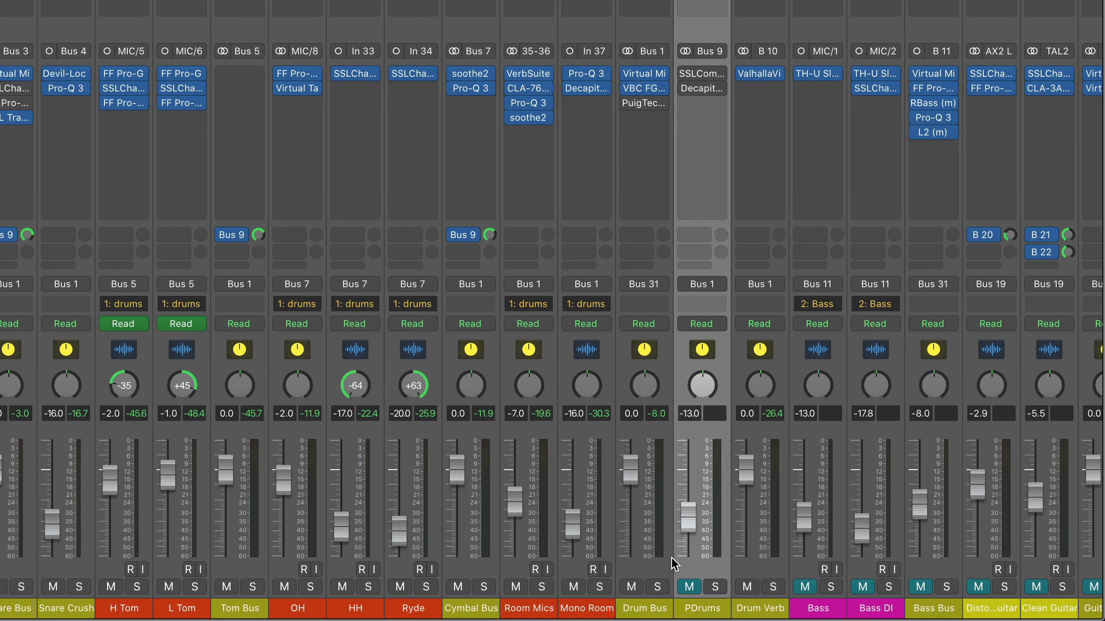
{"action": "left_click", "coordinate": [687, 586]}
{"action": "left_click", "coordinate": [714, 586]}
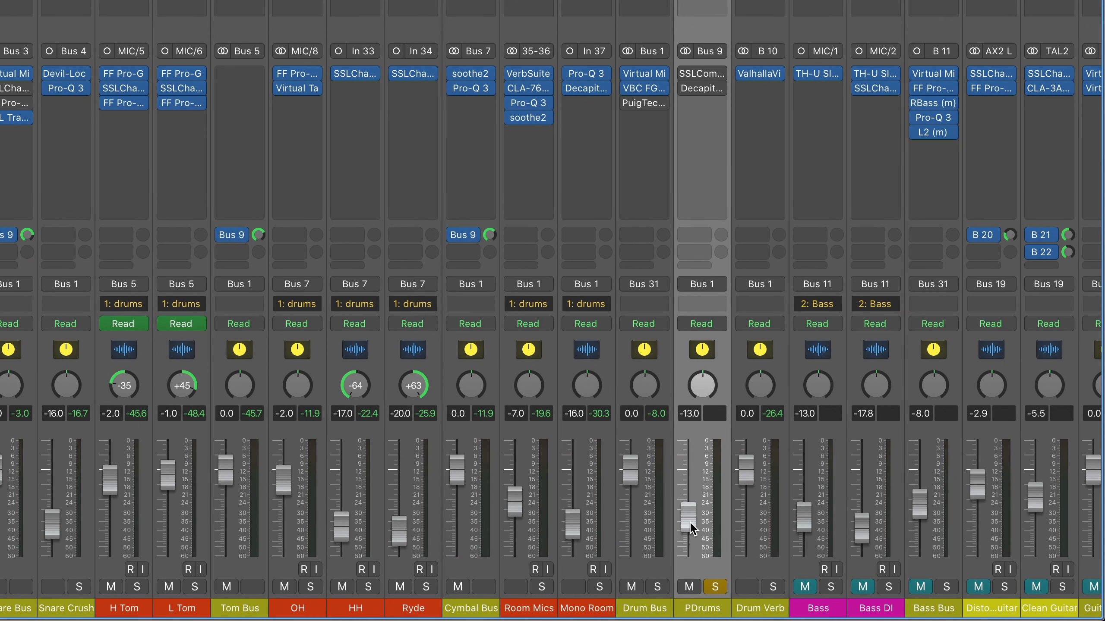
{"action": "left_click_drag", "start_coordinate": [688, 518], "coordinate": [688, 475]}
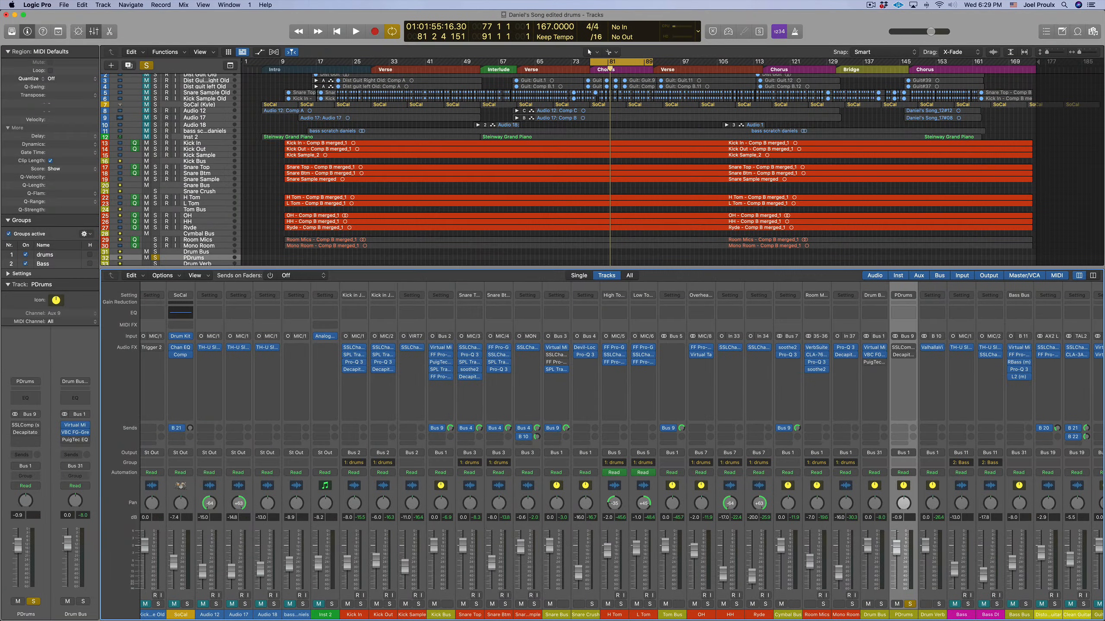
{"action": "key", "text": "space"}
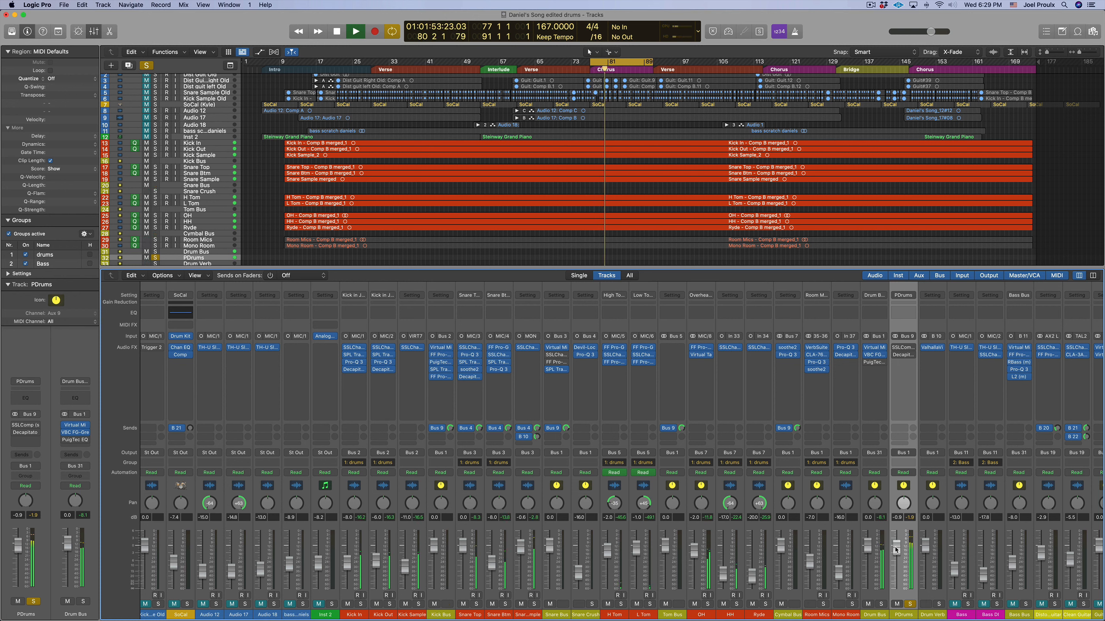
{"action": "key", "text": "space"}
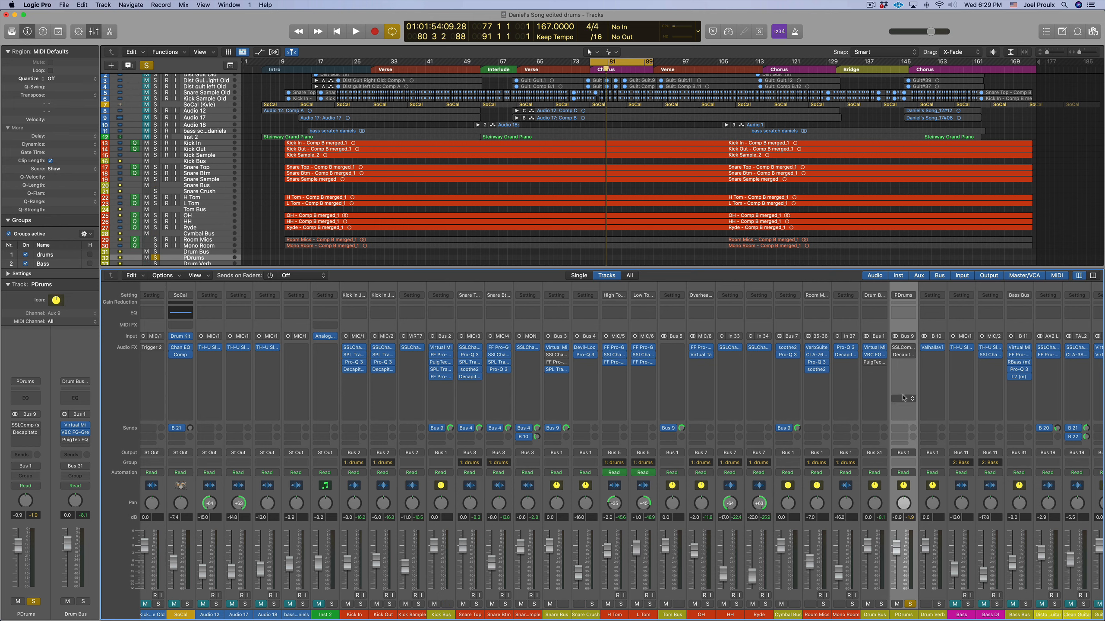
Enable the SSLComp plug-in on PDrums, listen to the soloed bus through it, and close the plug-in.
{"action": "left_click", "coordinate": [904, 348]}
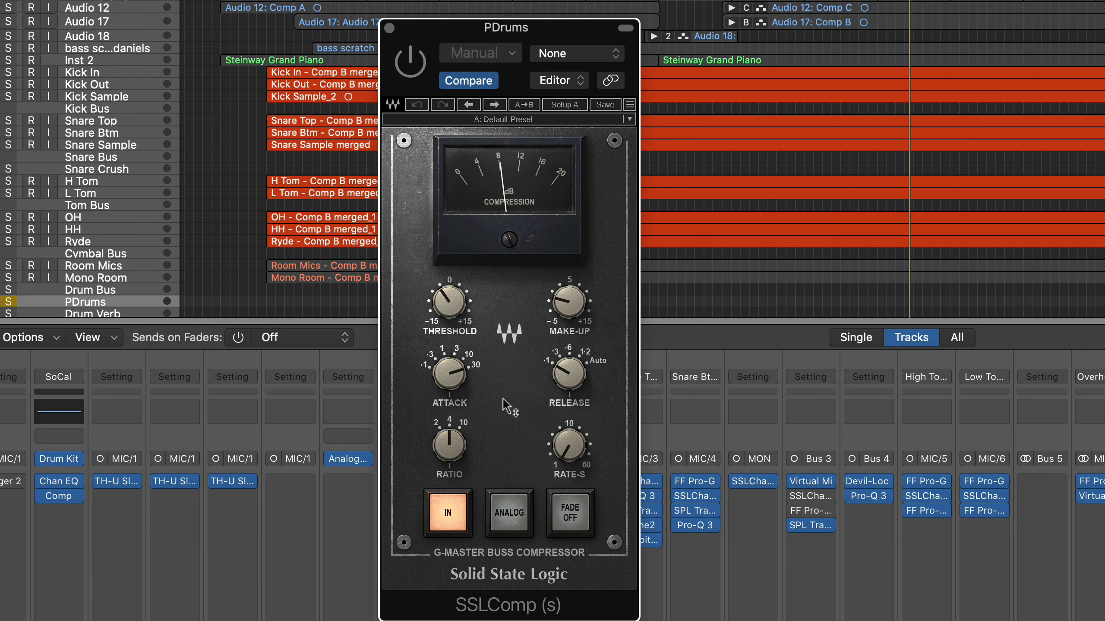
{"action": "left_click_drag", "start_coordinate": [452, 368], "coordinate": [476, 399]}
{"action": "left_click", "coordinate": [409, 63]}
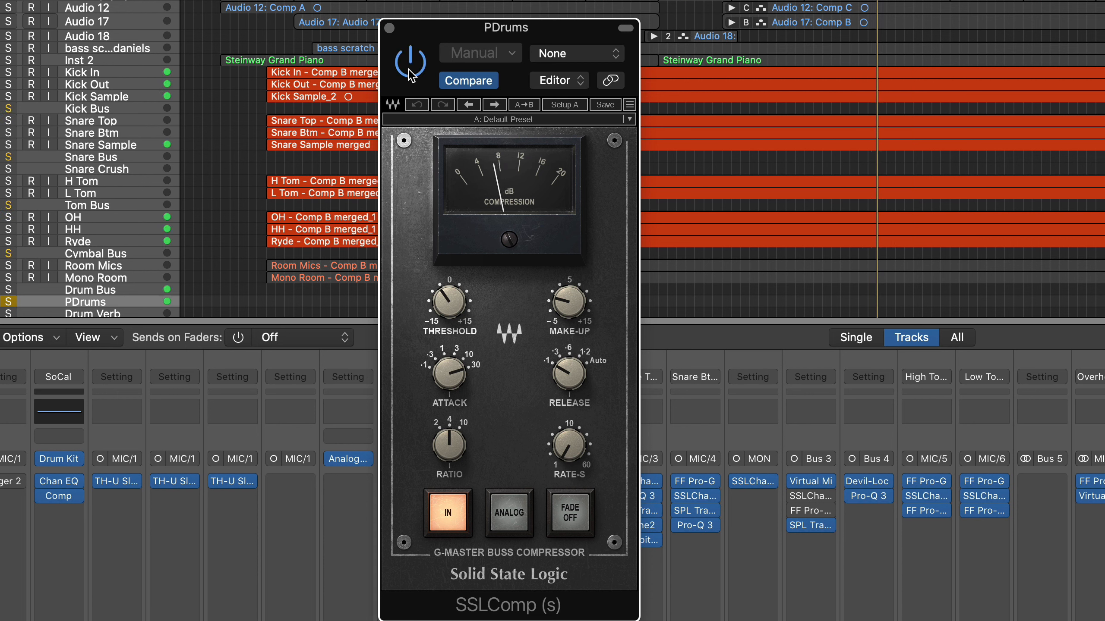
{"action": "key", "text": "space"}
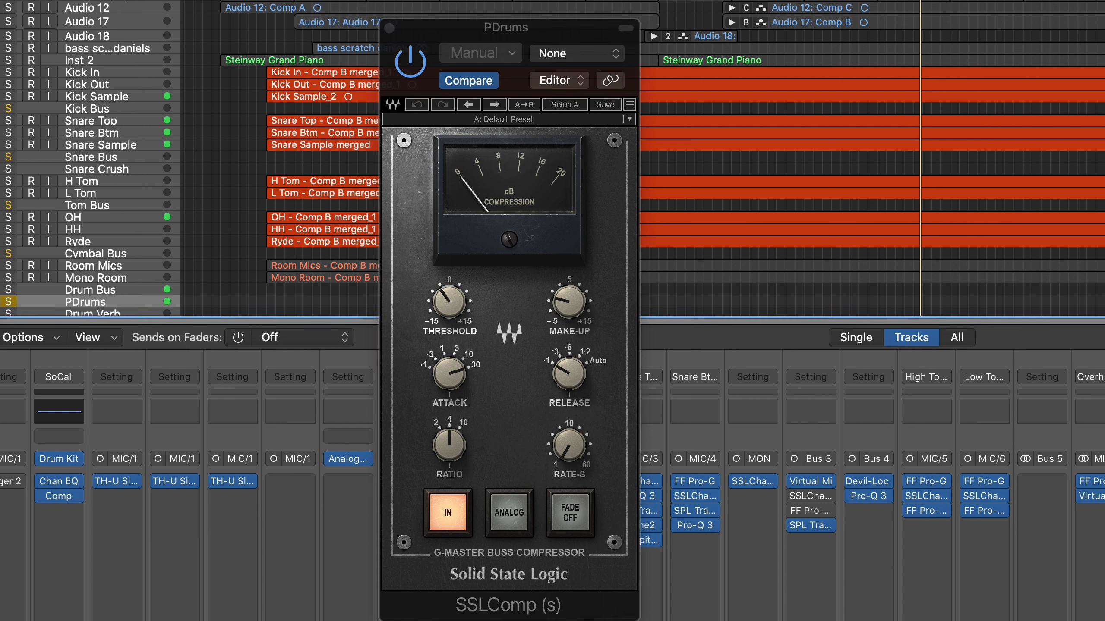
{"action": "left_click_drag", "start_coordinate": [877, 1], "coordinate": [940, 1]}
{"action": "key", "text": "space"}
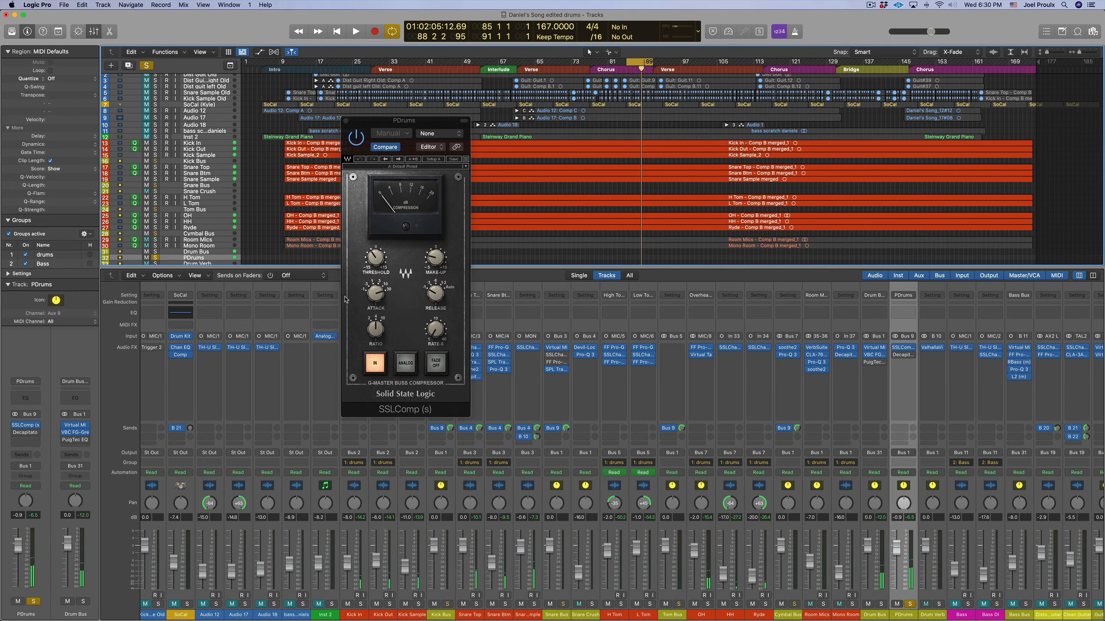
{"action": "mouse_move", "coordinate": [379, 295]}
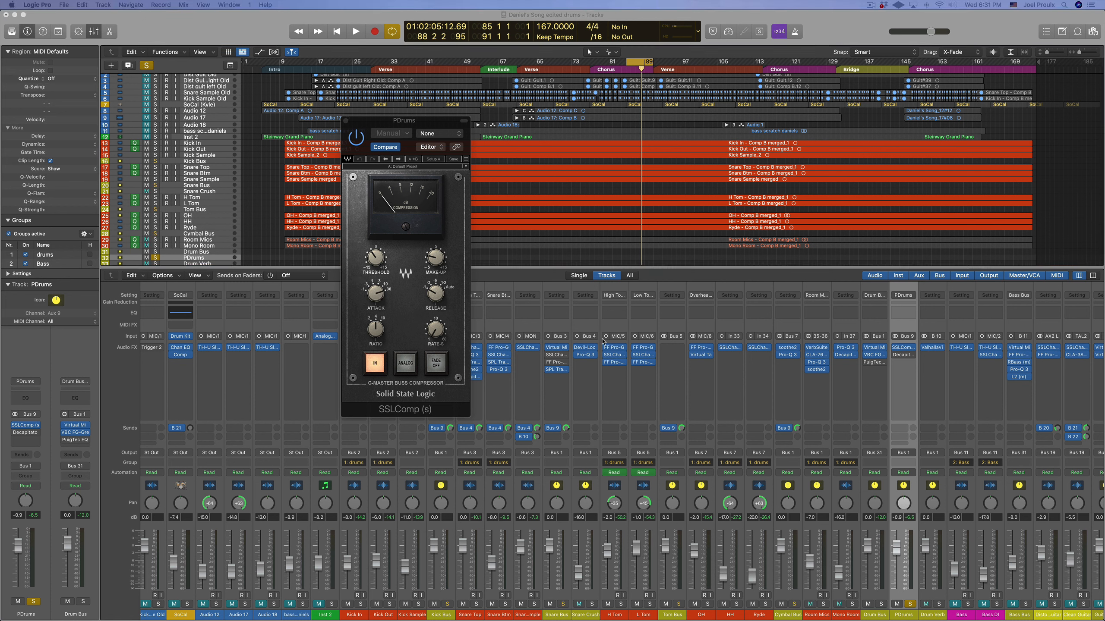
{"action": "left_click", "coordinate": [346, 120]}
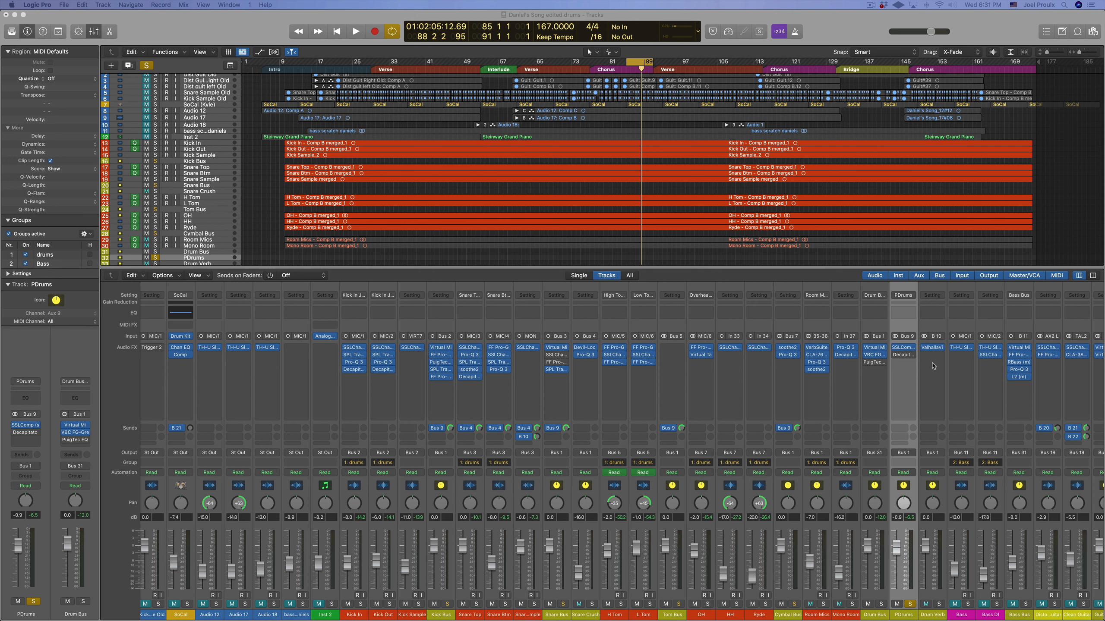
Enable the Decapitator plug-in on PDrums, listen to the chorus through it, and close the plug-in.
{"action": "left_click", "coordinate": [903, 354]}
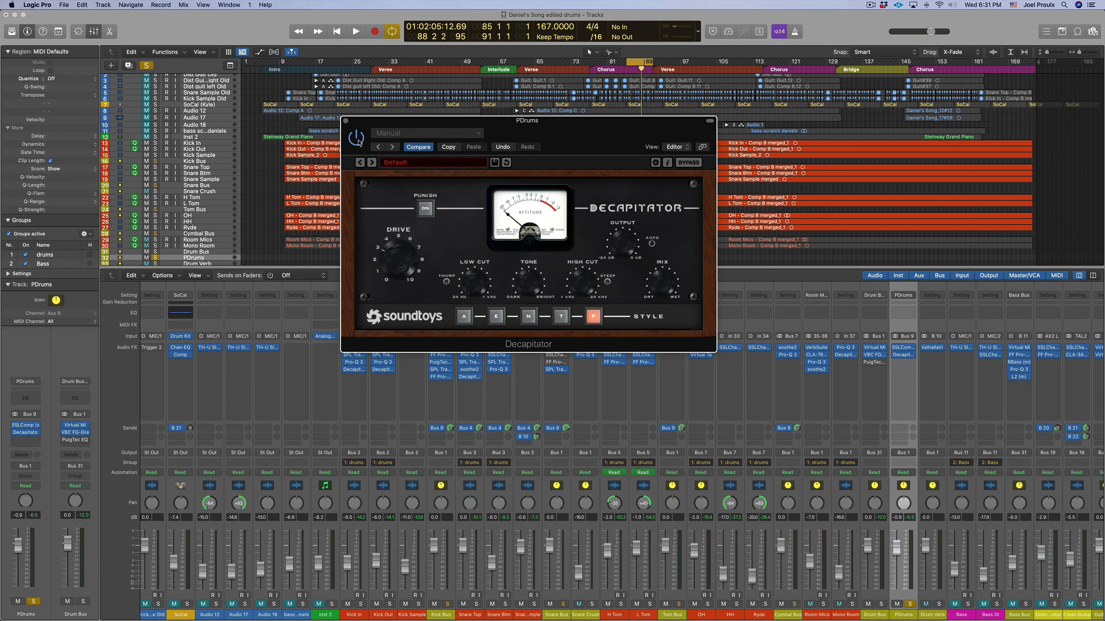
{"action": "key", "text": "space"}
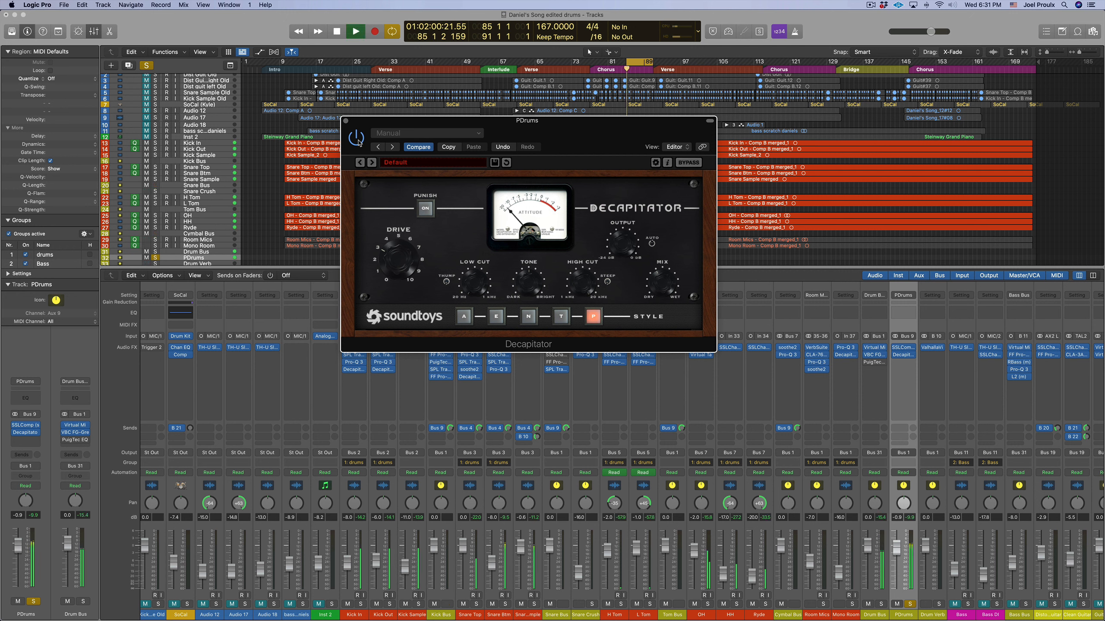
{"action": "left_click_drag", "start_coordinate": [626, 64], "coordinate": [590, 64]}
{"action": "key", "text": "space"}
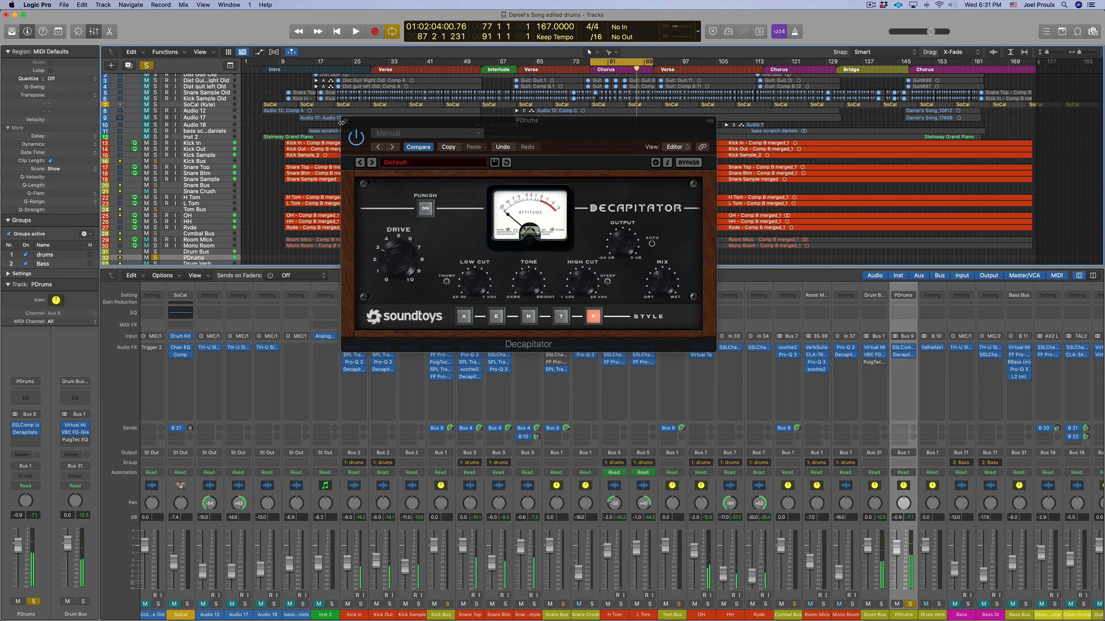
{"action": "left_click", "coordinate": [343, 122]}
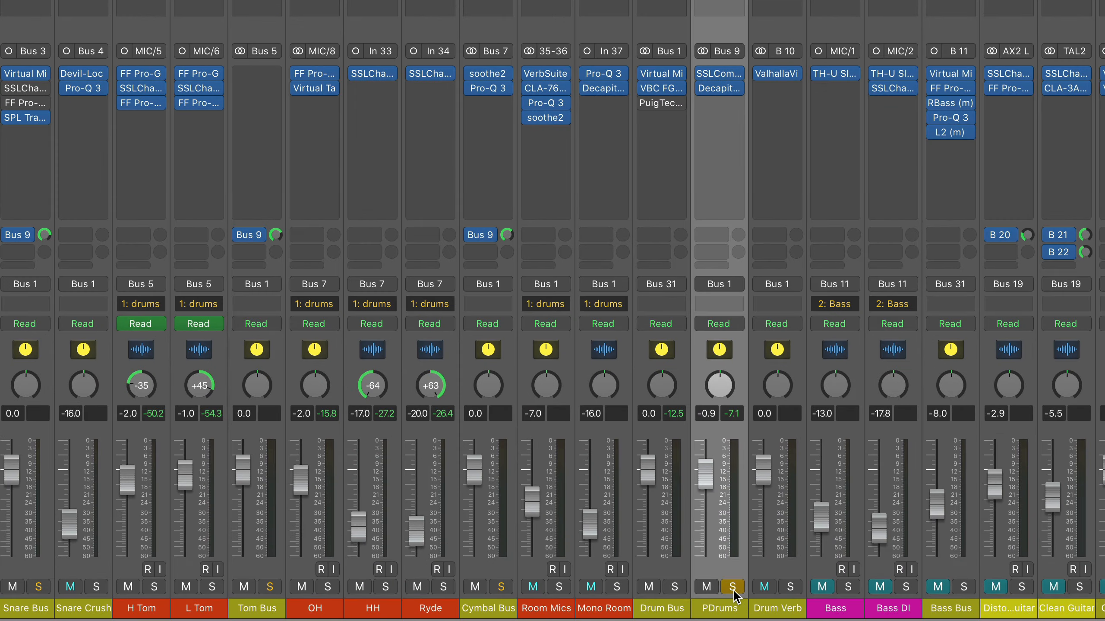
Unsolo PDrums, pull its fader down to -58 dB, and blend it back up to -12 dB during playback.
{"action": "left_click", "coordinate": [909, 604]}
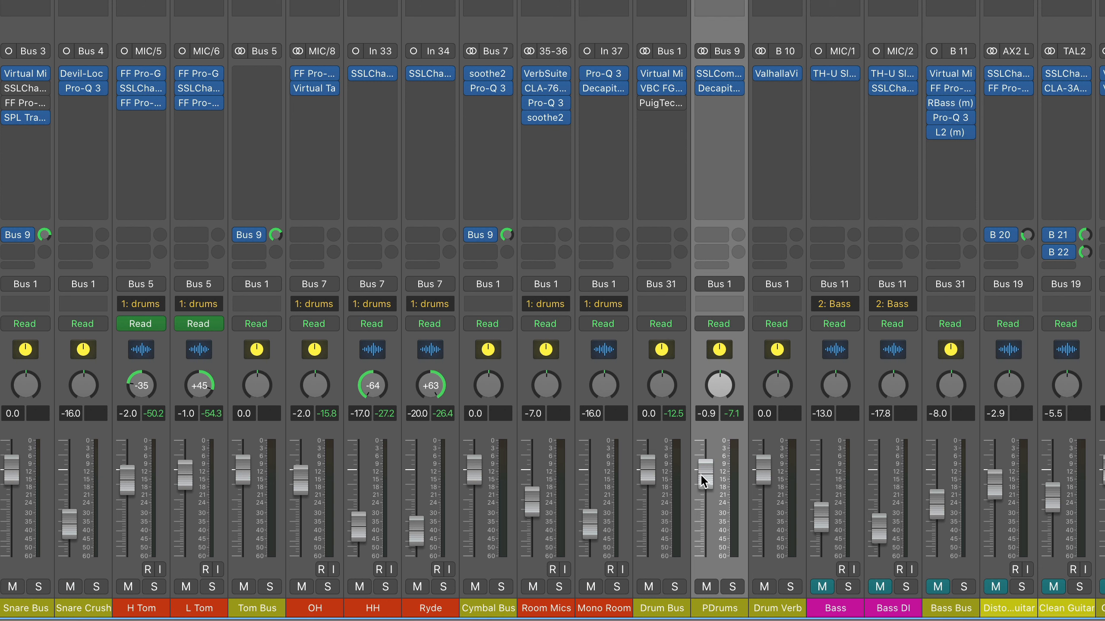
{"action": "left_click_drag", "start_coordinate": [703, 481], "coordinate": [712, 619]}
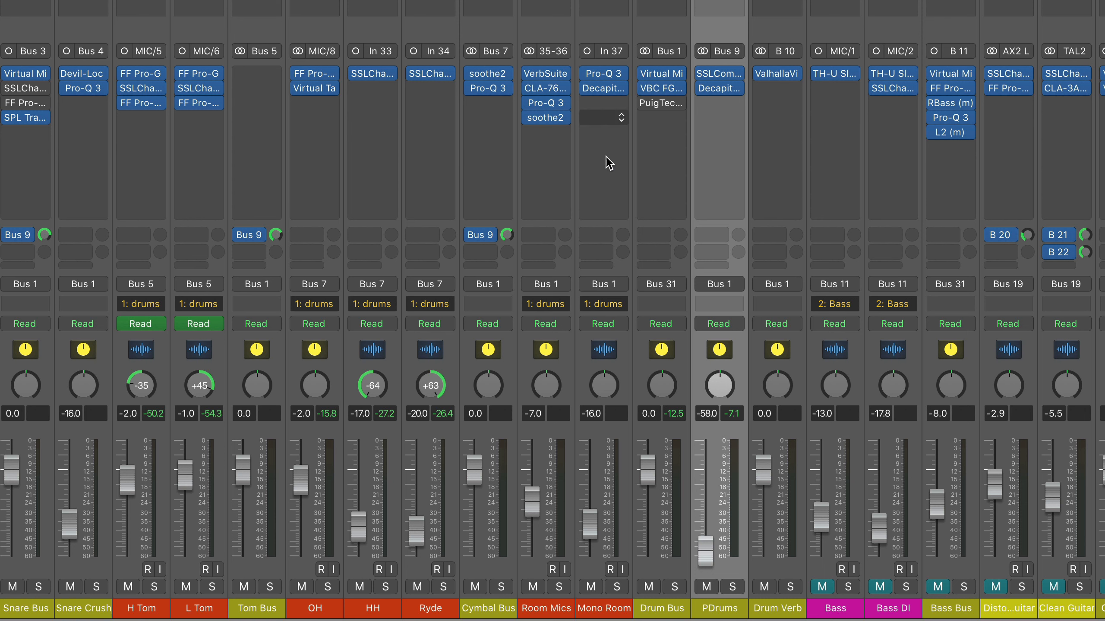
{"action": "key", "text": "space"}
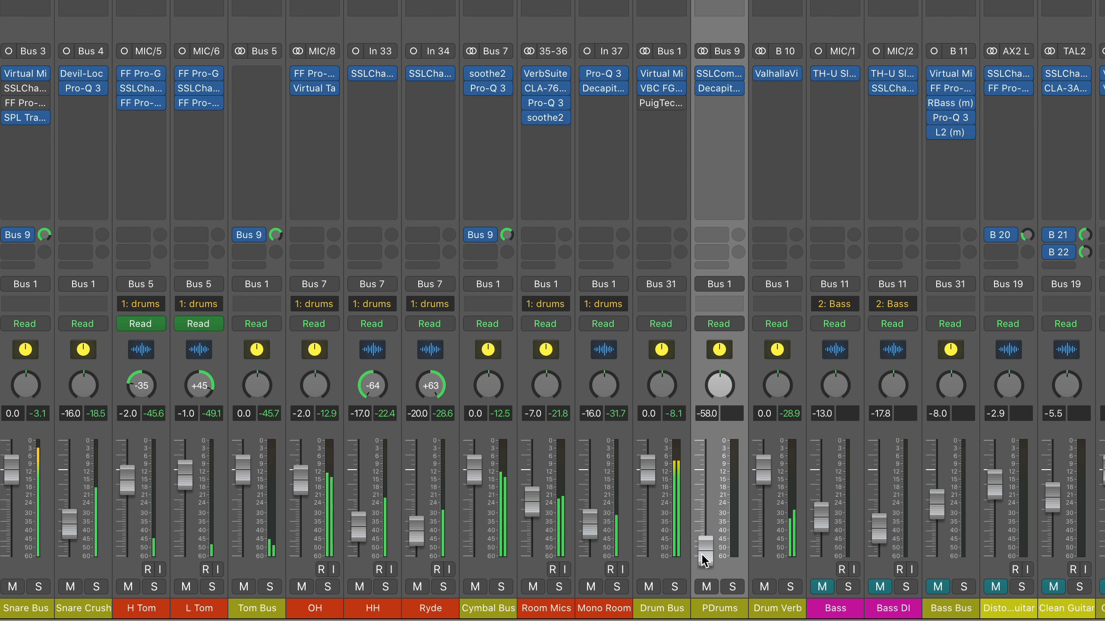
{"action": "left_click_drag", "start_coordinate": [705, 561], "coordinate": [704, 531]}
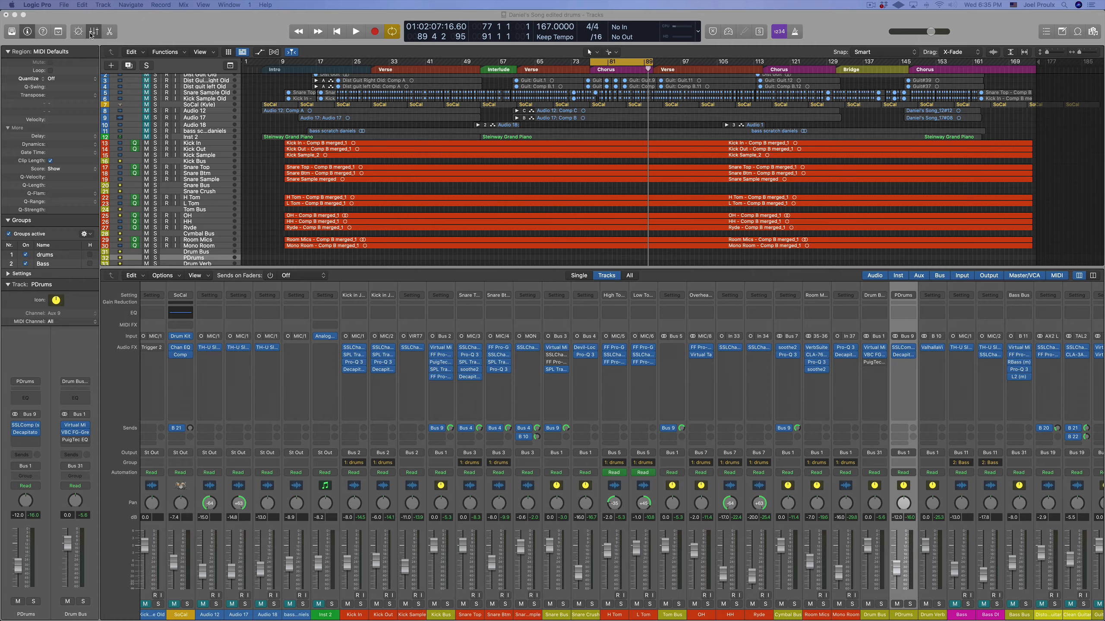
Hide the mixer and enlarge the PDrums track row in the track list.
{"action": "key", "text": "x"}
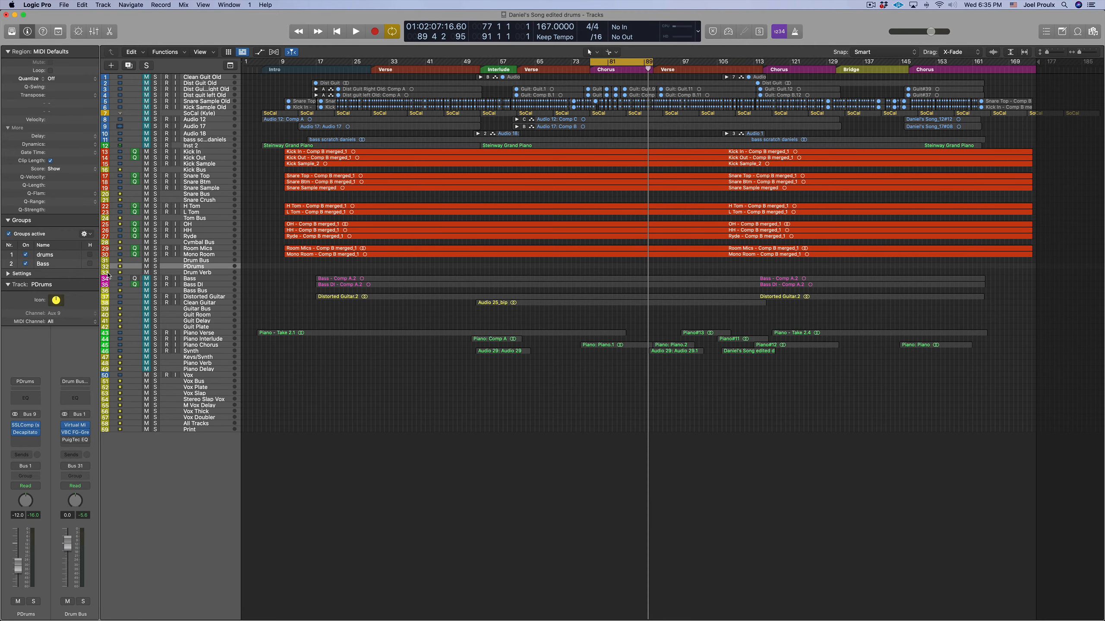
{"action": "left_click_drag", "start_coordinate": [108, 270], "coordinate": [108, 281]}
{"action": "left_click_drag", "start_coordinate": [123, 339], "coordinate": [123, 351]}
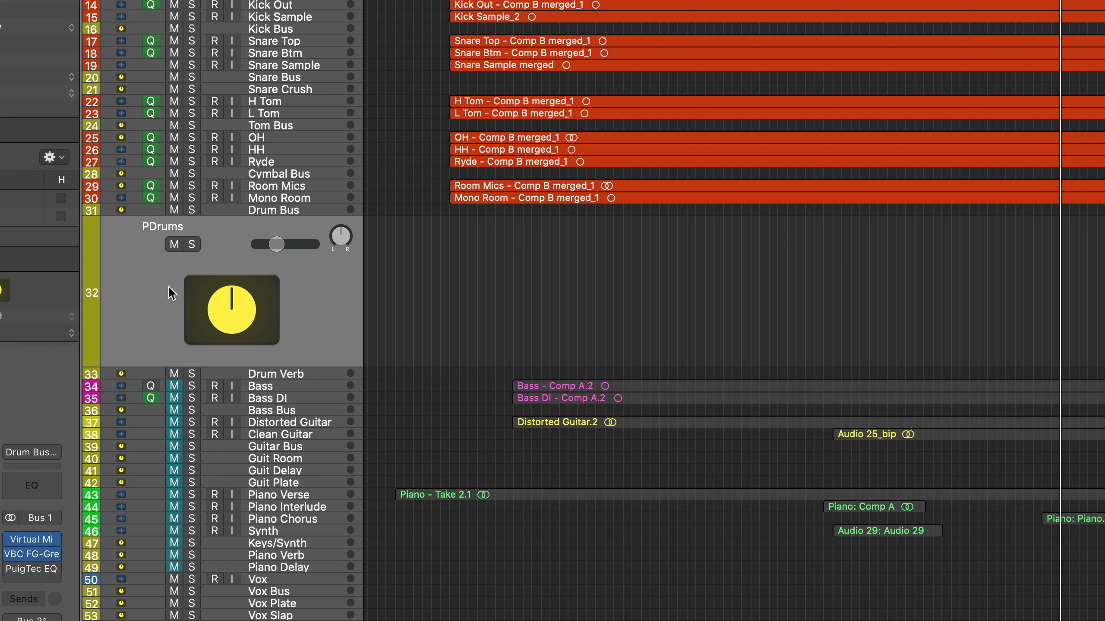
Play the drums while repeatedly muting and unmuting PDrums to compare the mix with and without it.
{"action": "key", "text": "space"}
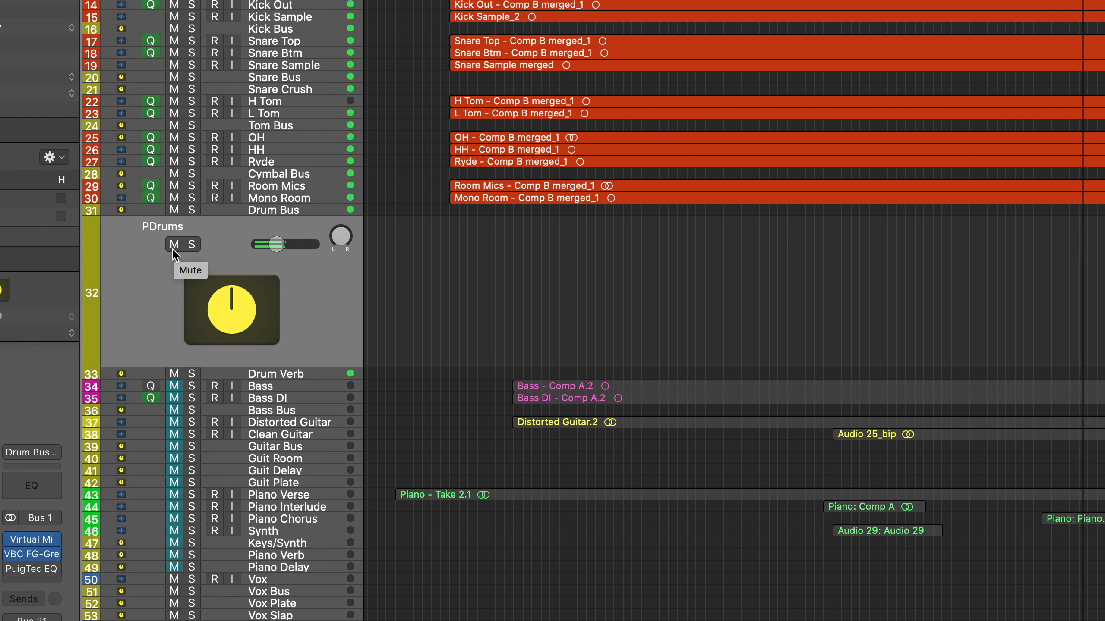
{"action": "left_click", "coordinate": [174, 245]}
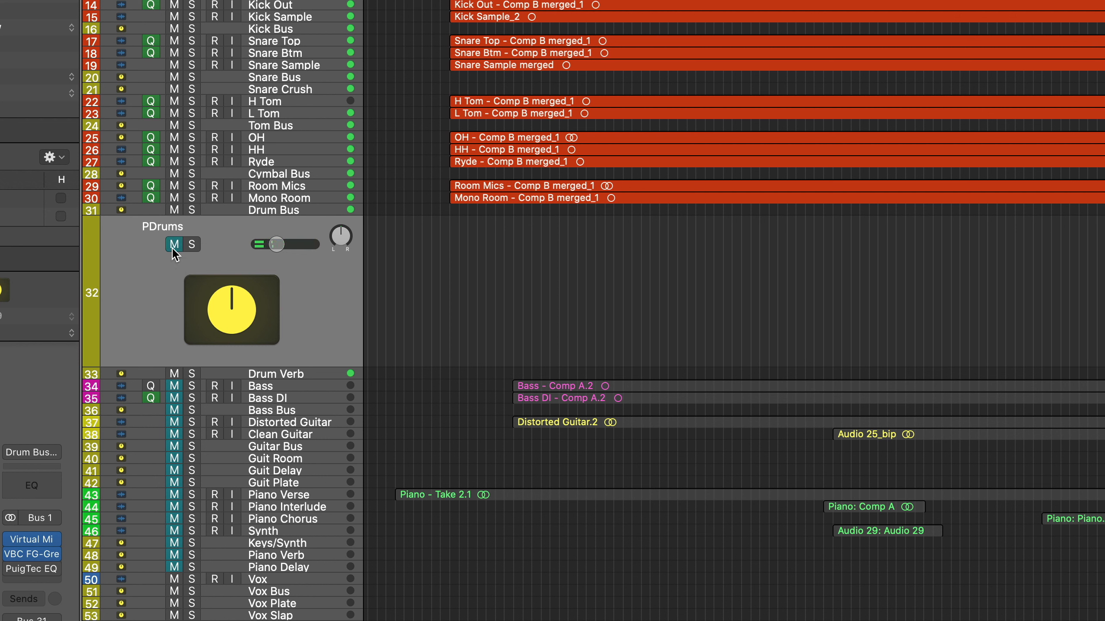
{"action": "left_click", "coordinate": [174, 250]}
{"action": "left_click", "coordinate": [173, 249]}
{"action": "left_click", "coordinate": [173, 249]}
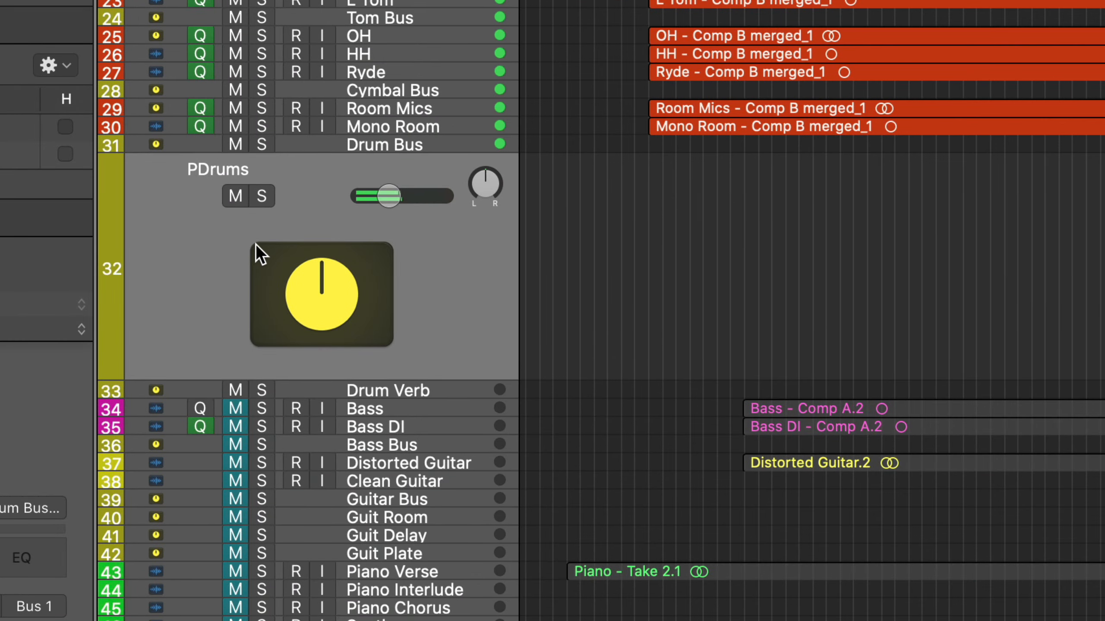
{"action": "left_click", "coordinate": [235, 197]}
{"action": "left_click", "coordinate": [235, 201]}
{"action": "left_click", "coordinate": [234, 198]}
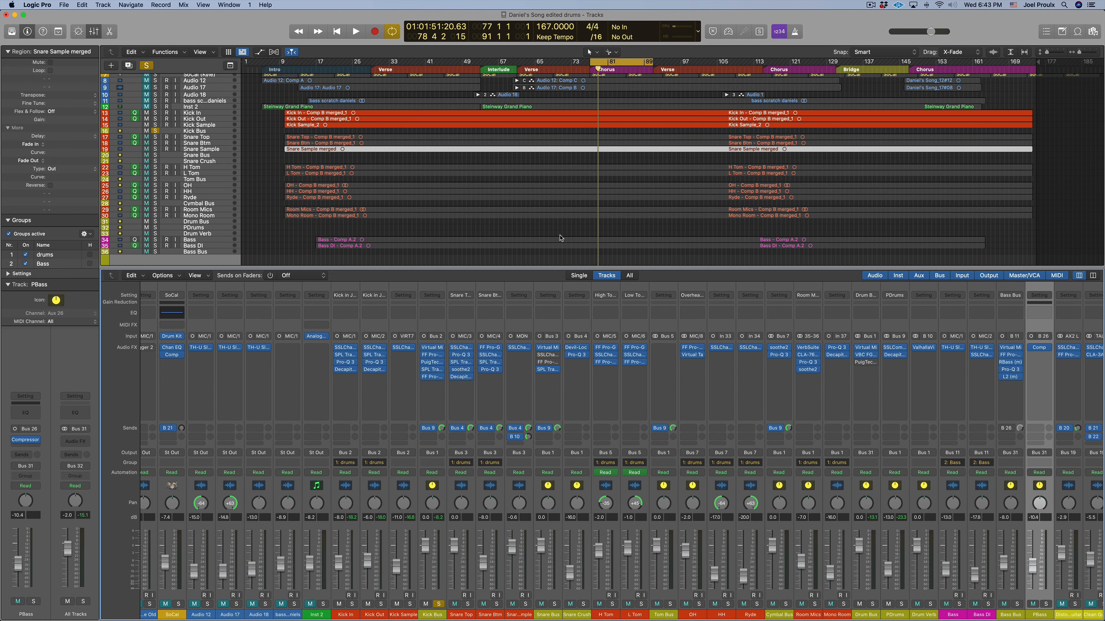
Play the soloed Kick Bus from the chorus with its Virtual Mix Rack plug-in open, and stop playback.
{"action": "left_click", "coordinate": [433, 614]}
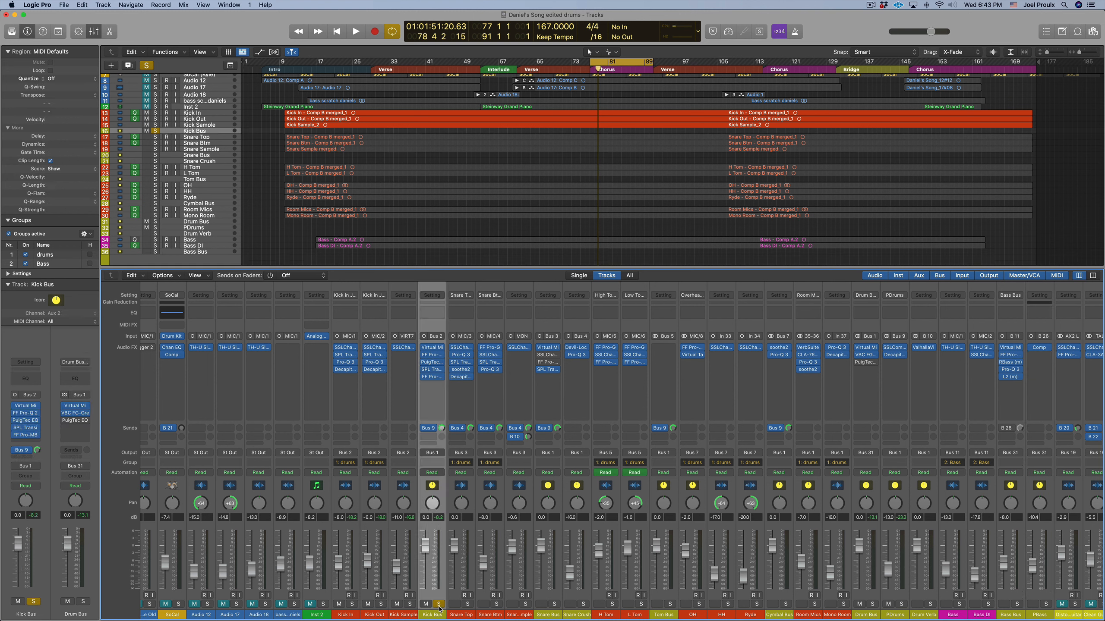
{"action": "key", "text": "space"}
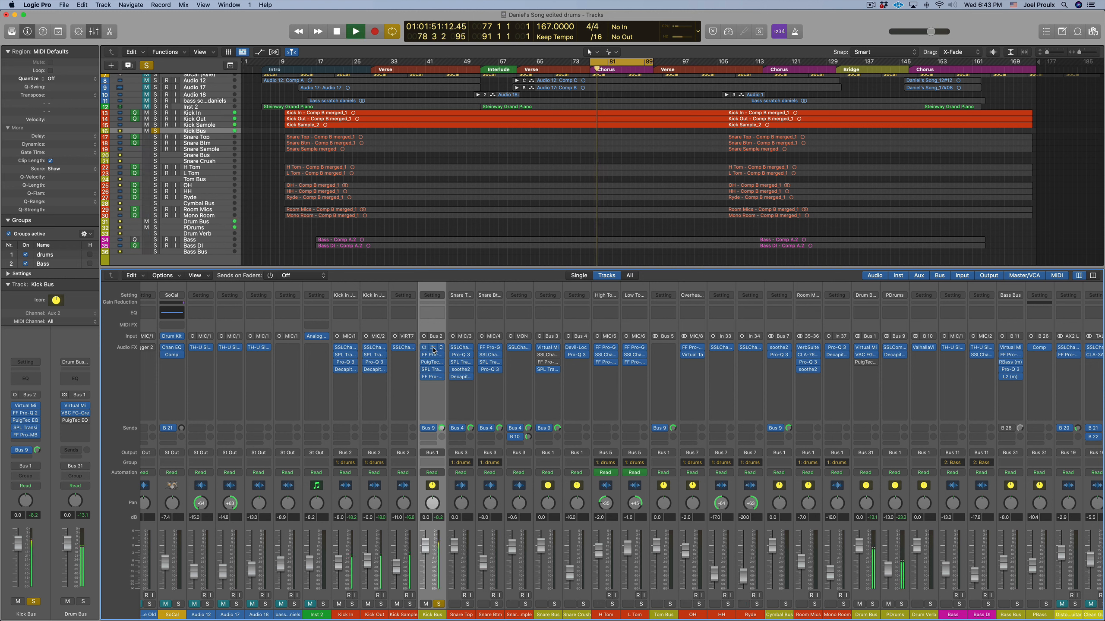
{"action": "left_click", "coordinate": [433, 351]}
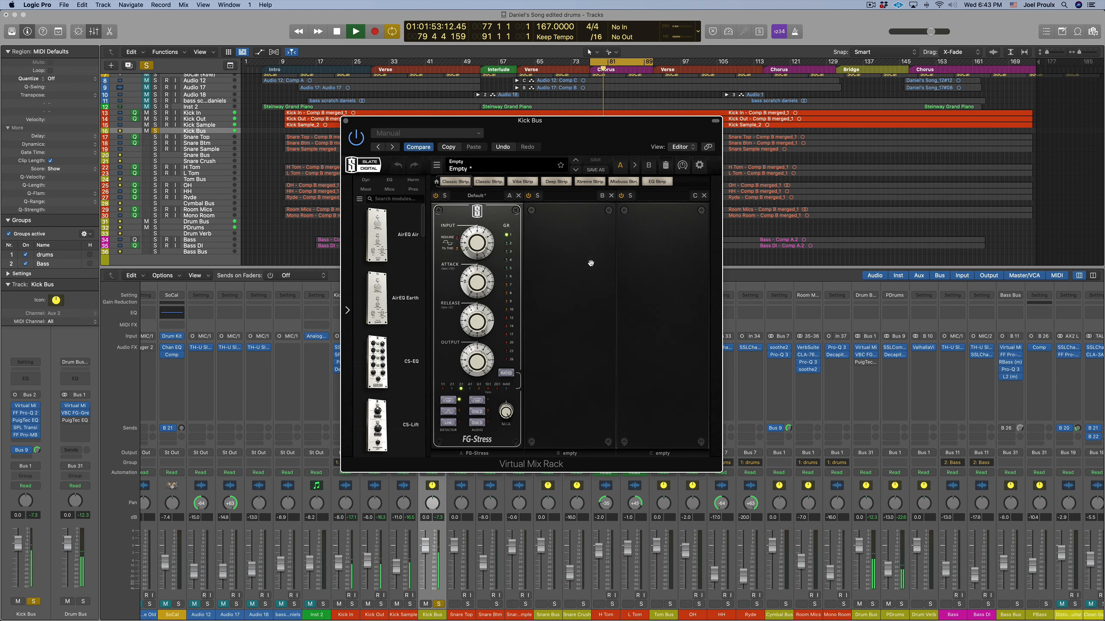
{"action": "key", "text": "space"}
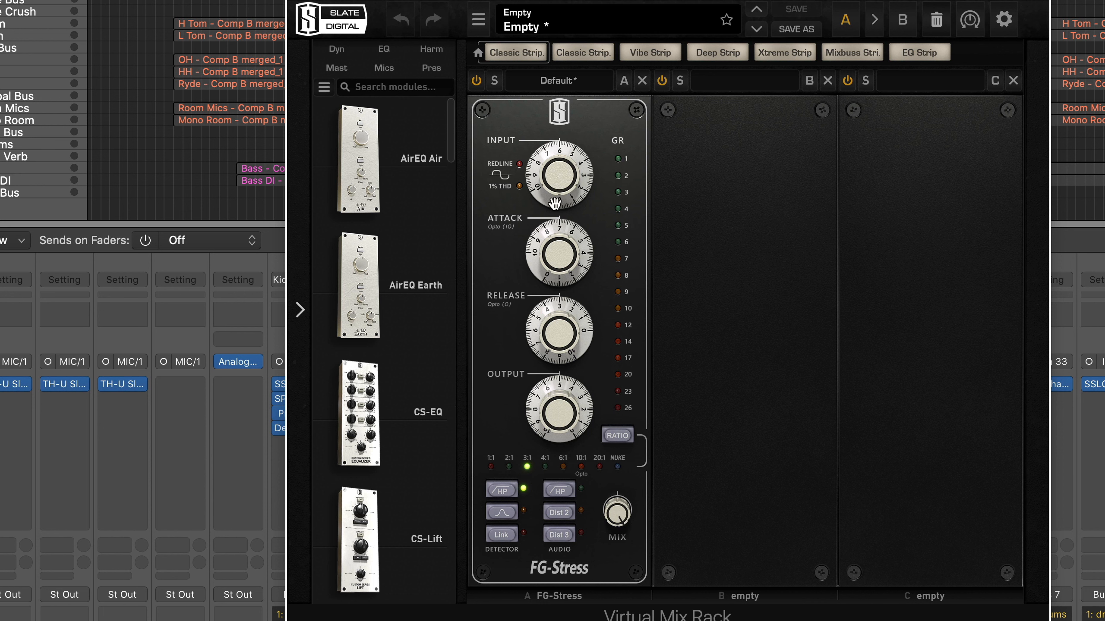
Raise the FG-Stress input on the Kick Bus to about 8 and adjust the module's Mix control.
{"action": "left_click_drag", "start_coordinate": [555, 203], "coordinate": [555, 168]}
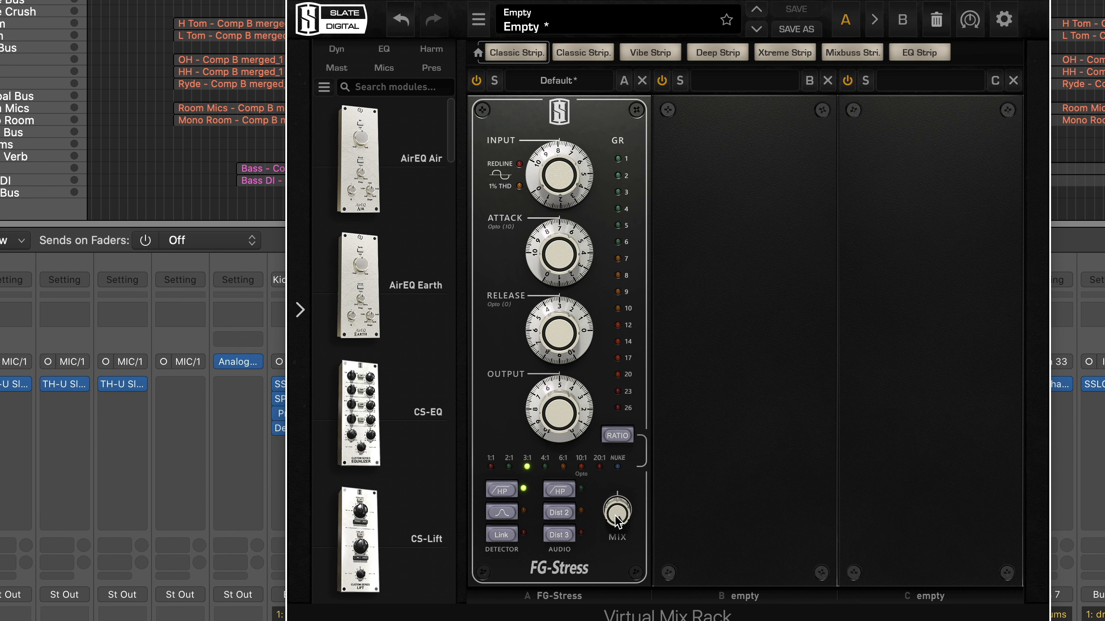
{"action": "left_click_drag", "start_coordinate": [618, 520], "coordinate": [599, 612]}
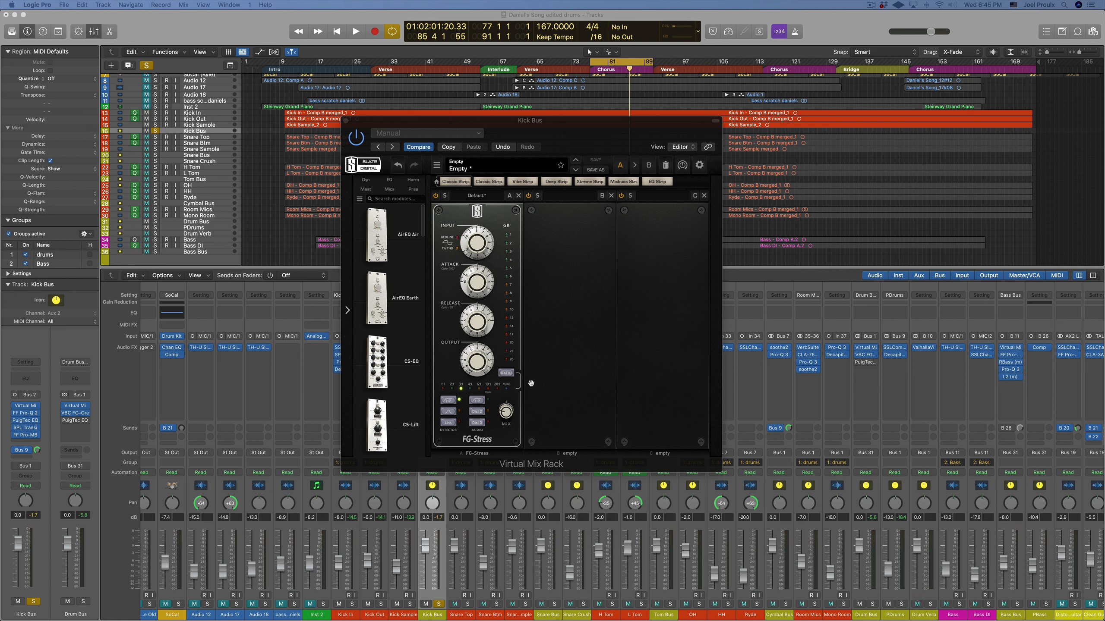
{"action": "left_click", "coordinate": [505, 411]}
{"action": "left_click_drag", "start_coordinate": [506, 411], "coordinate": [505, 413]}
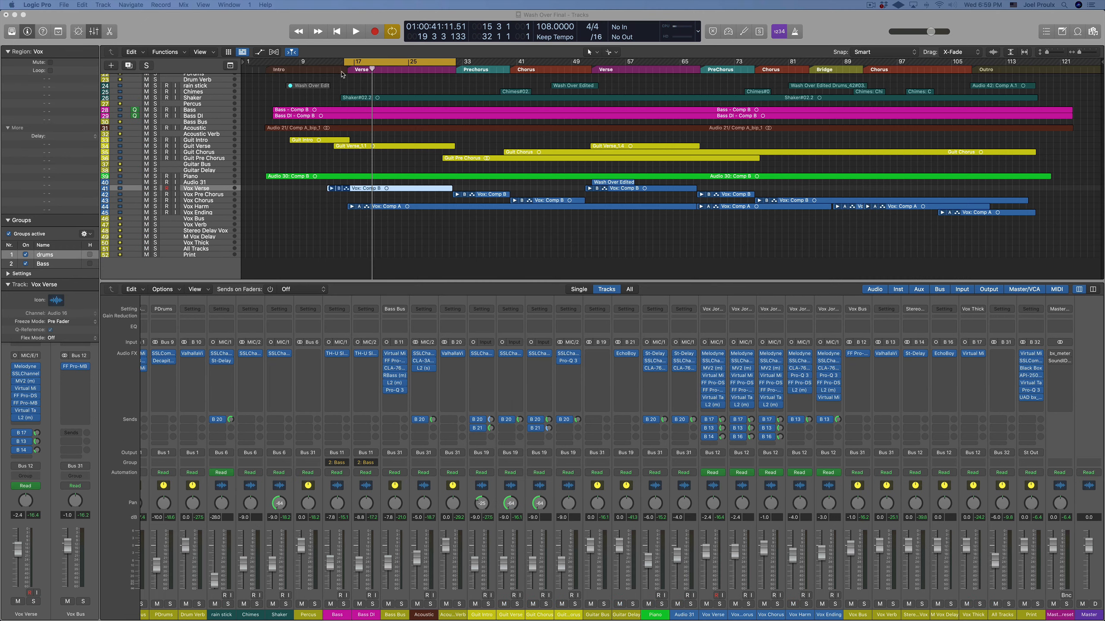
Play the first verse of the Wash Over Final project from bar 16, then stop playback.
{"action": "left_click", "coordinate": [342, 70]}
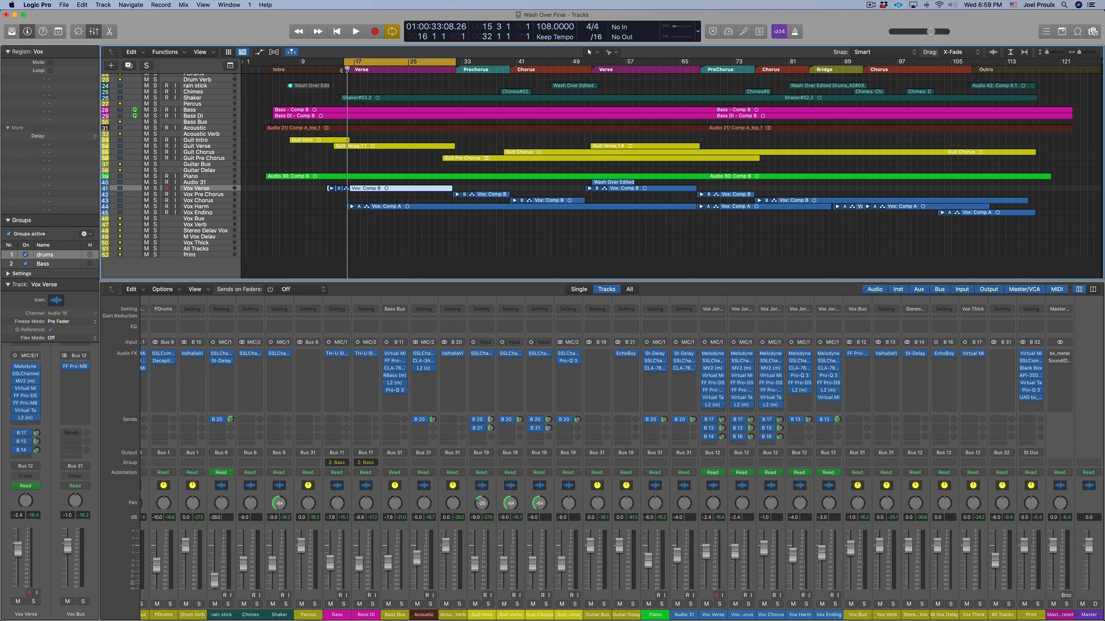
{"action": "key", "text": "space"}
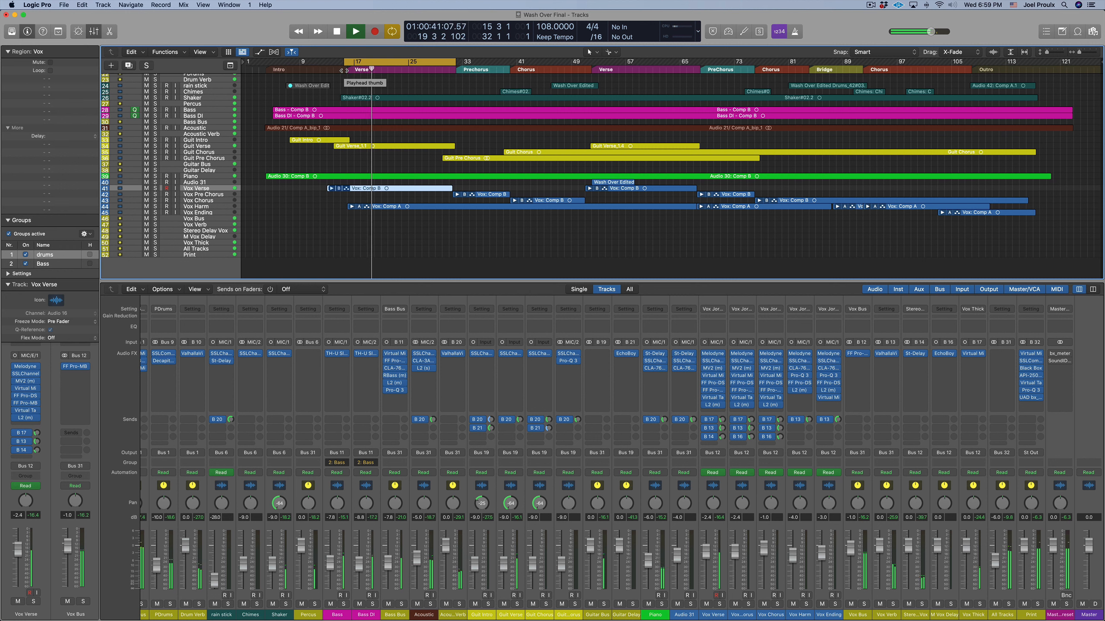
{"action": "key", "text": "space"}
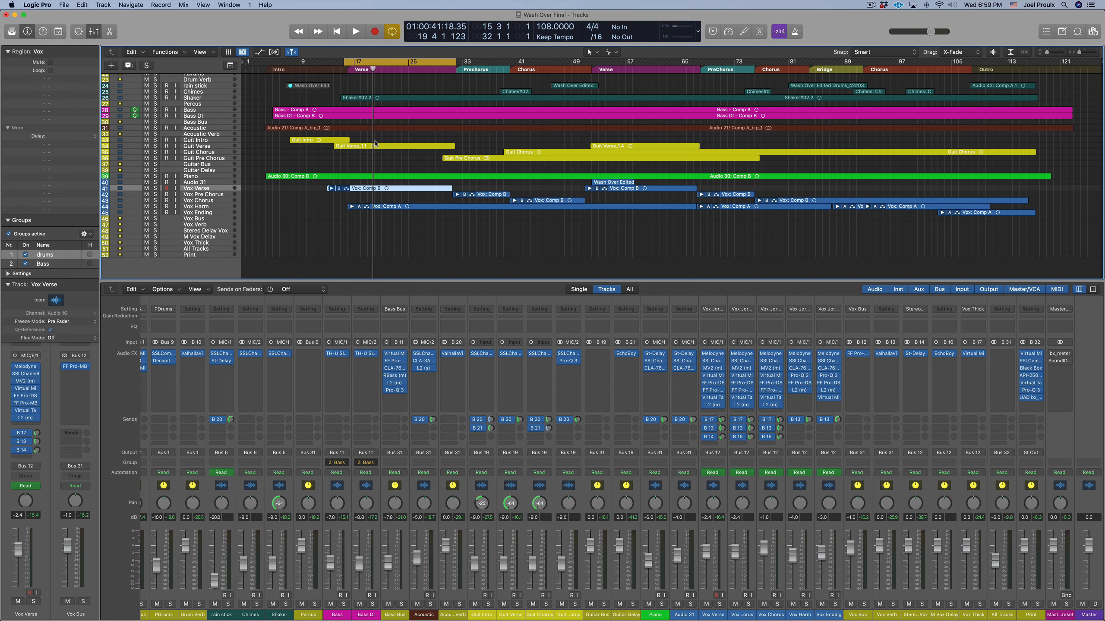
Add a send from the Vox Verse channel to Bus 30 at 0.0 dB.
{"action": "left_click", "coordinate": [717, 615]}
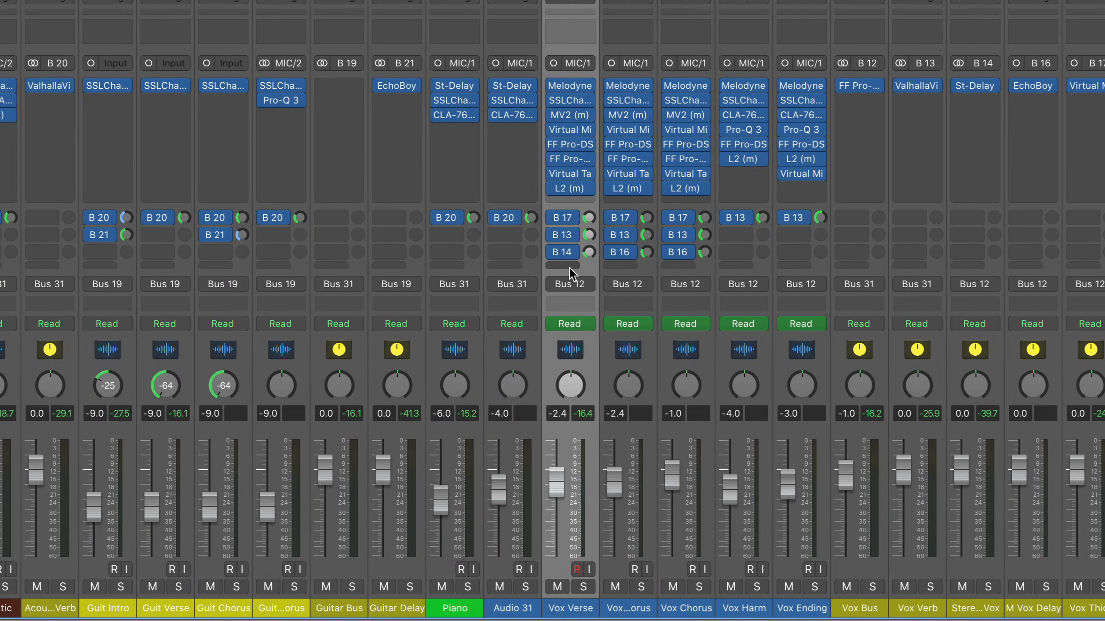
{"action": "left_click", "coordinate": [713, 444]}
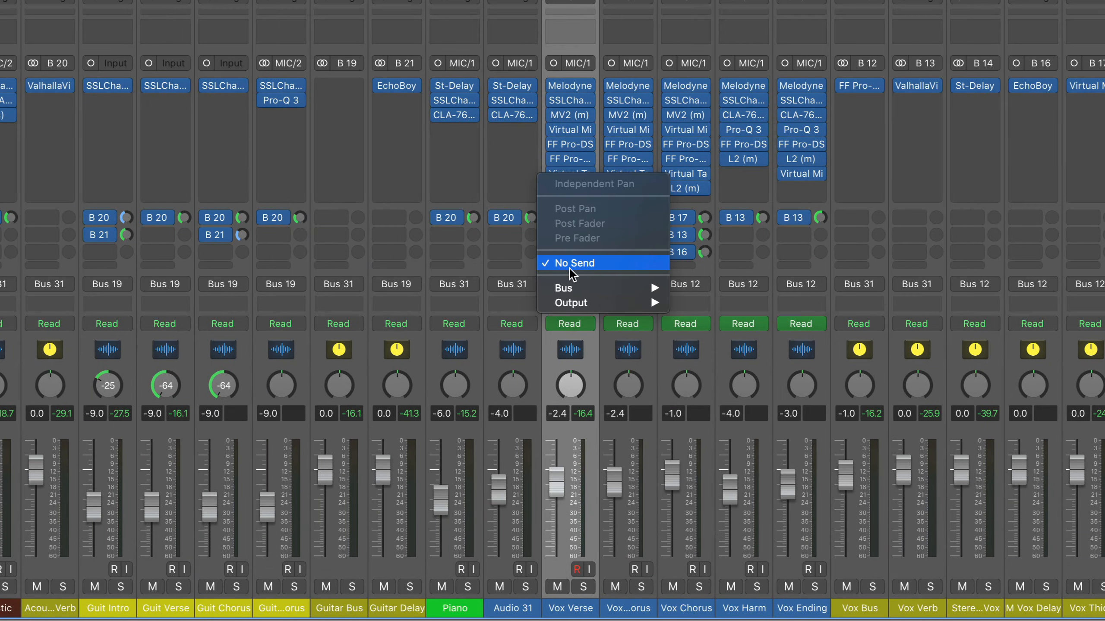
{"action": "mouse_move", "coordinate": [577, 288]}
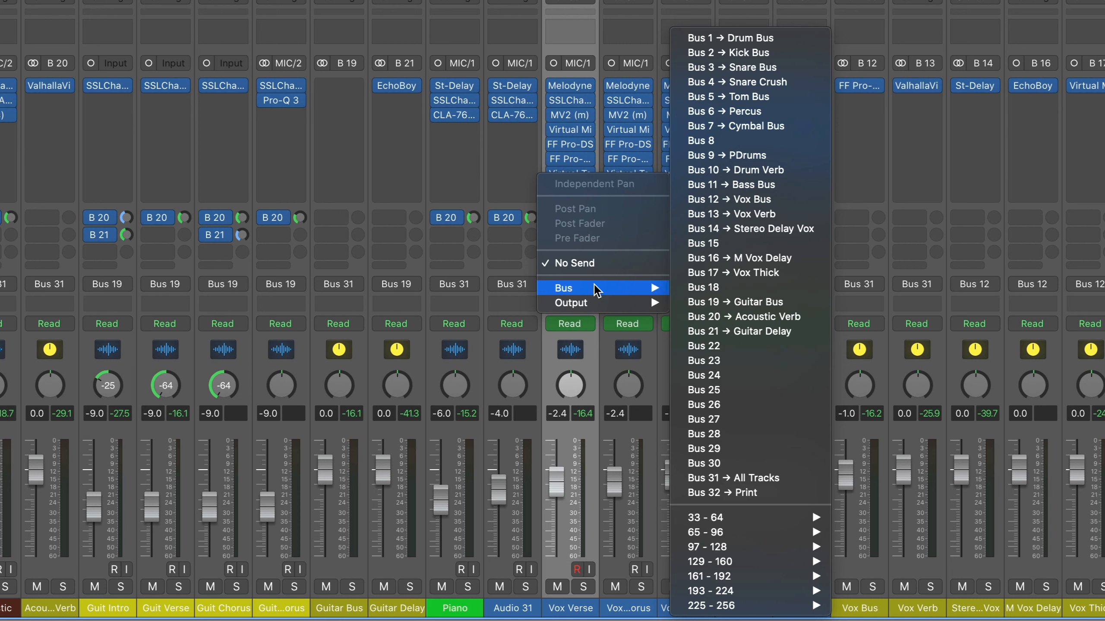
{"action": "left_click", "coordinate": [729, 463]}
{"action": "left_click_drag", "start_coordinate": [589, 252], "coordinate": [589, 247]}
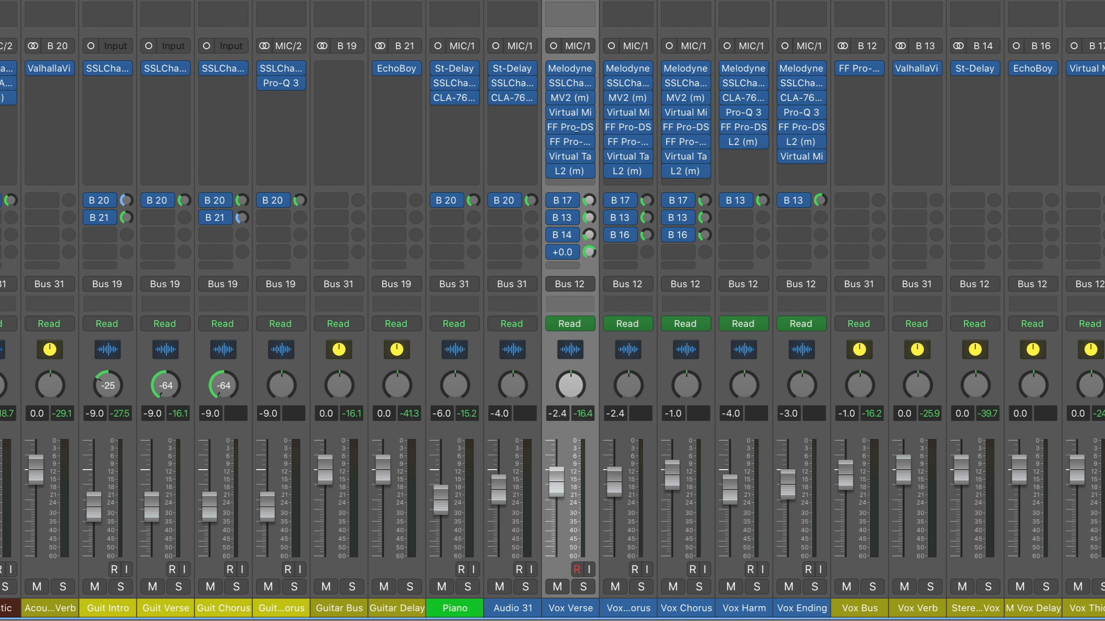
Rename the new Bus 30 aux channel as PVox and create a track for it.
{"action": "scroll", "coordinate": [905, 395], "scroll_direction": "right", "scroll_amount": 10}
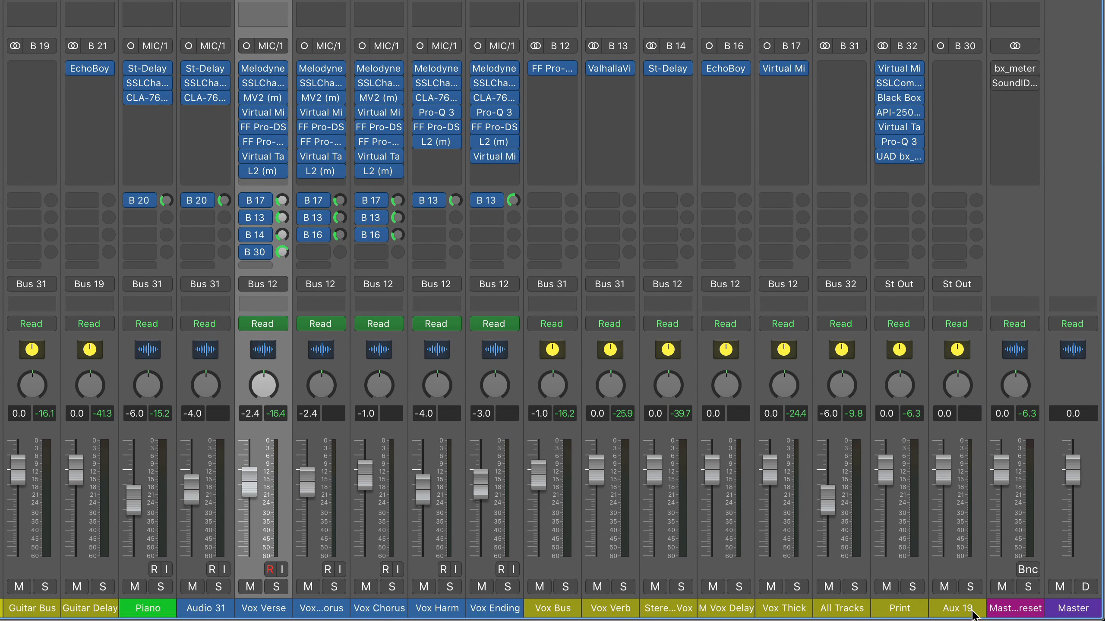
{"action": "left_click", "coordinate": [954, 611]}
{"action": "double_click", "coordinate": [962, 612]}
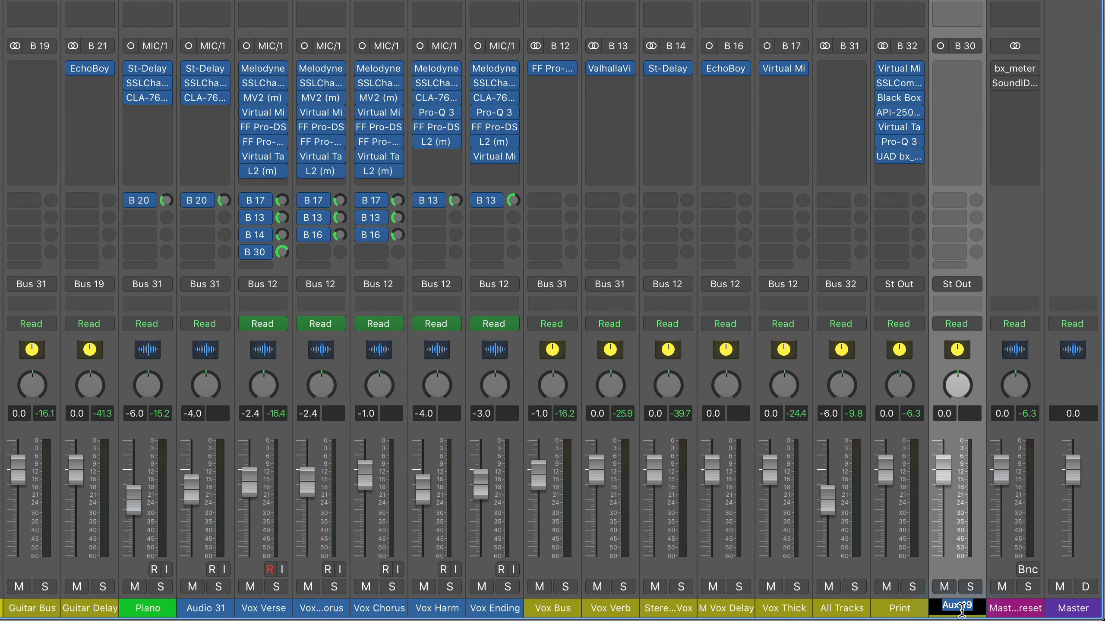
{"action": "type", "text": "PVox"}
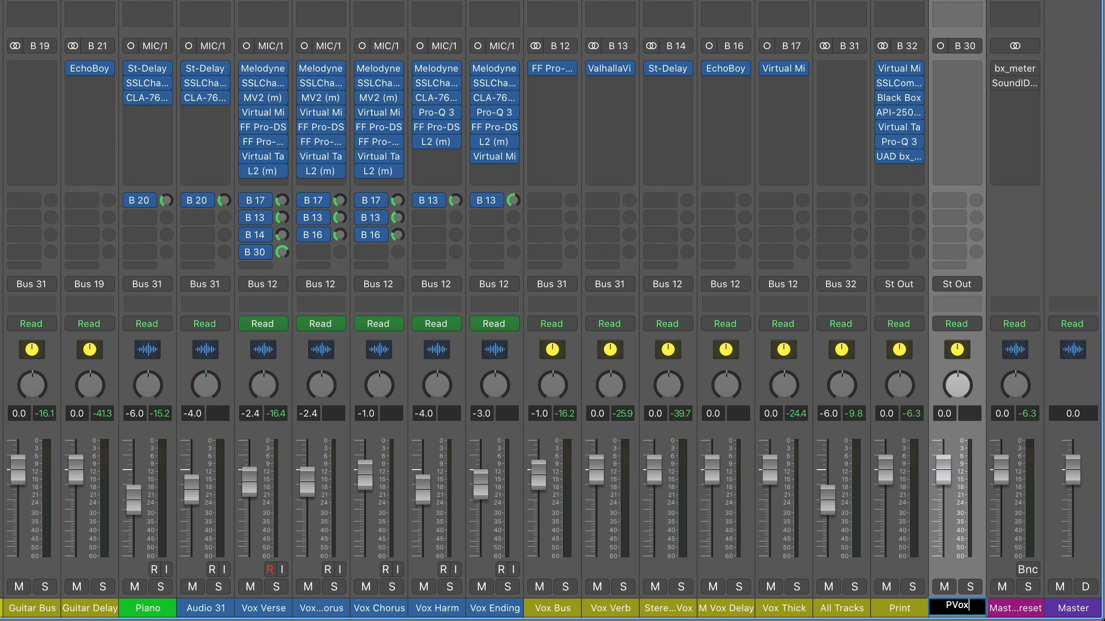
{"action": "key", "text": "Return"}
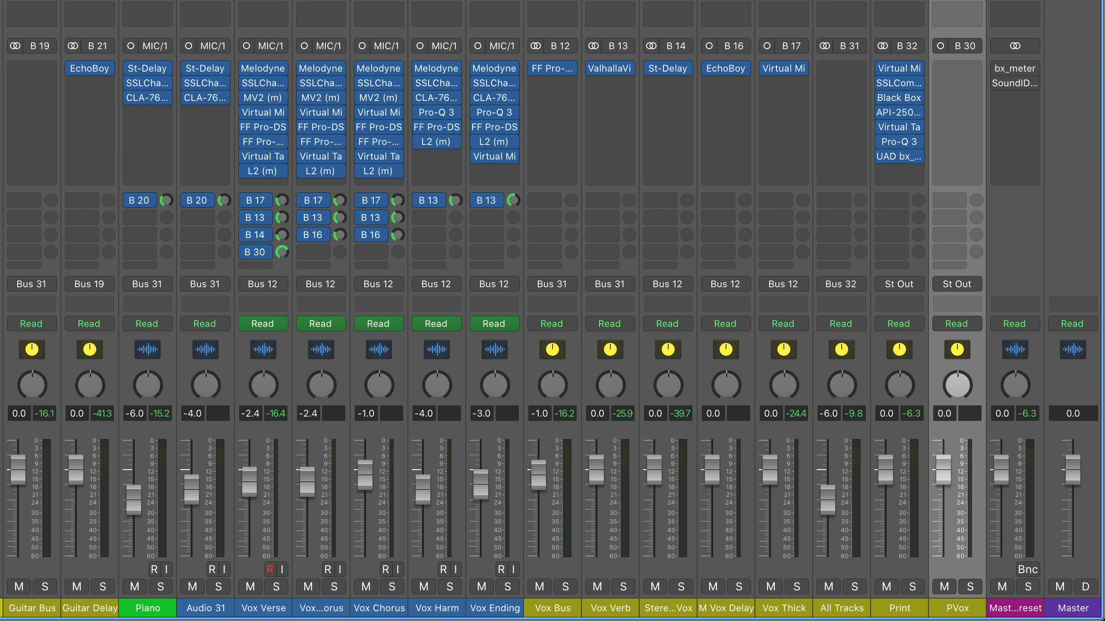
{"action": "right_click", "coordinate": [962, 609]}
{"action": "left_click", "coordinate": [917, 469]}
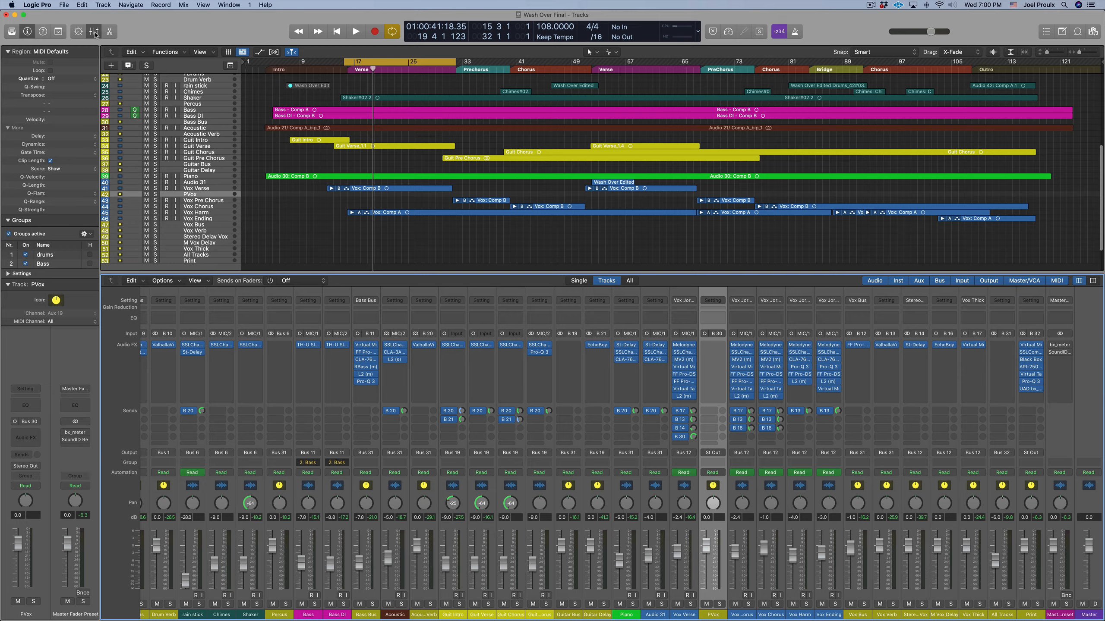
Check where the PVox track sits in the track list with the mixer hidden, then show the mixer again.
{"action": "left_click", "coordinate": [94, 32]}
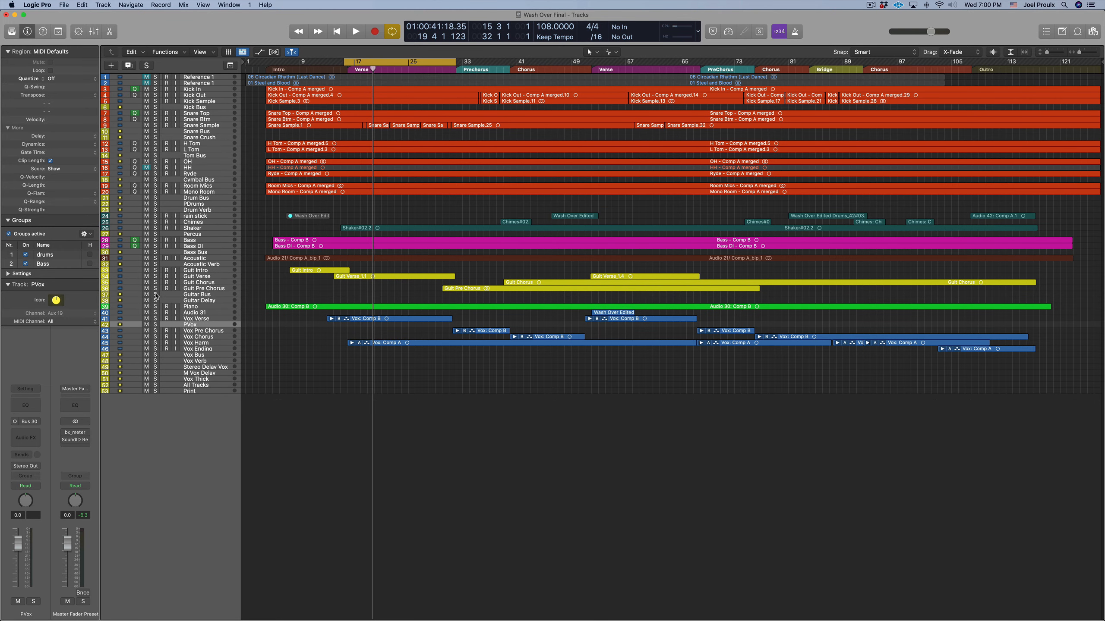
{"action": "left_click_drag", "start_coordinate": [133, 326], "coordinate": [134, 327]}
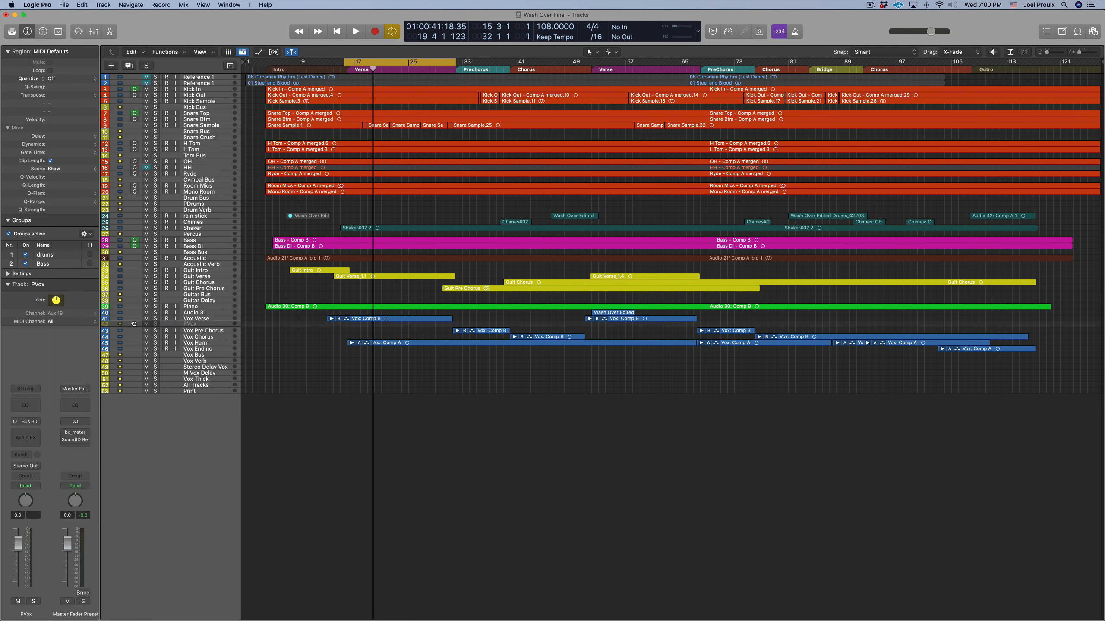
{"action": "left_click", "coordinate": [94, 32]}
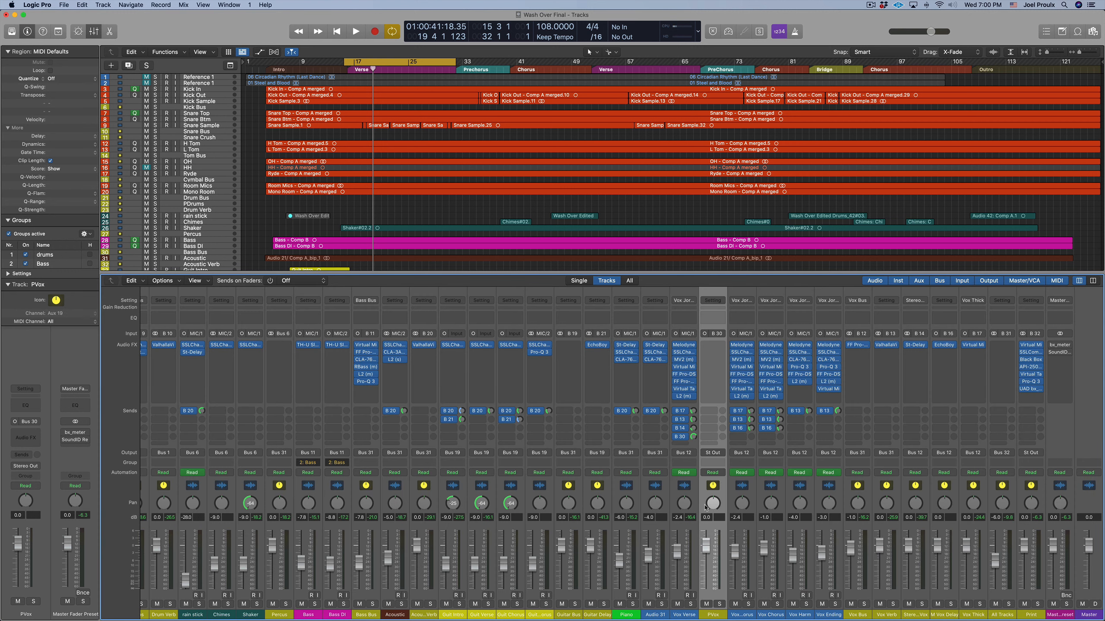
Route the PVox channel's output to Bus 31 (All Tracks).
{"action": "left_click", "coordinate": [718, 456]}
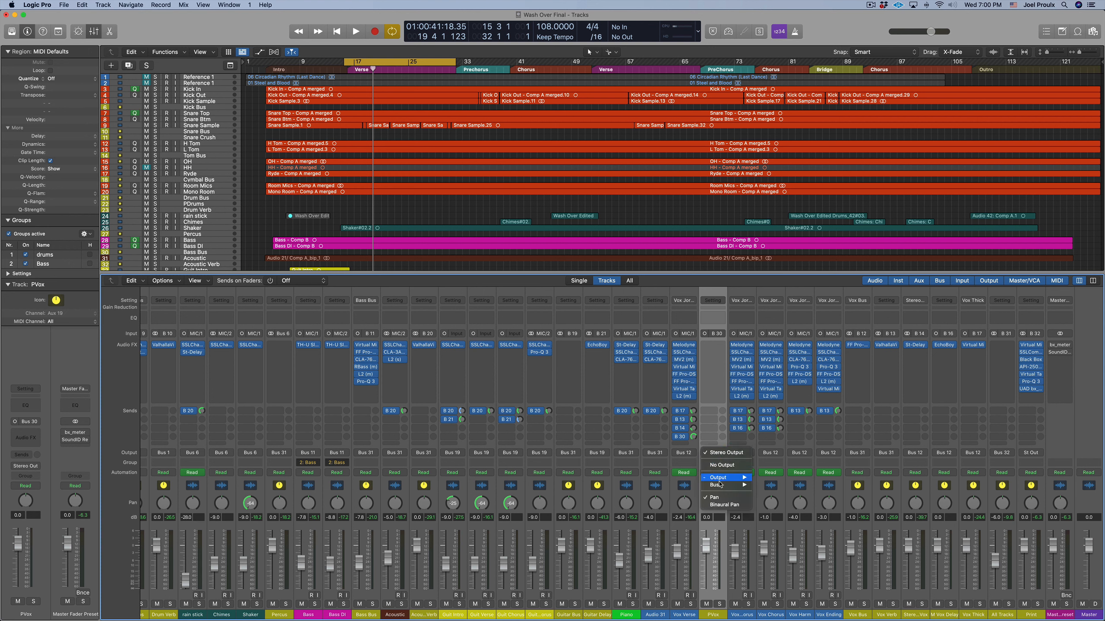
{"action": "mouse_move", "coordinate": [720, 487]}
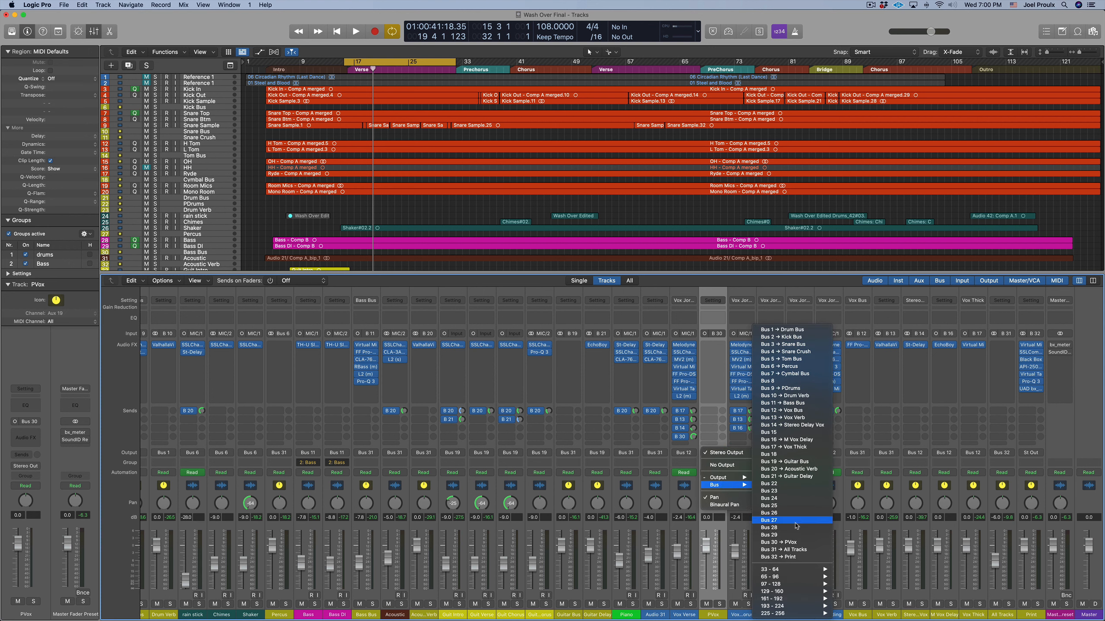
{"action": "left_click", "coordinate": [801, 550]}
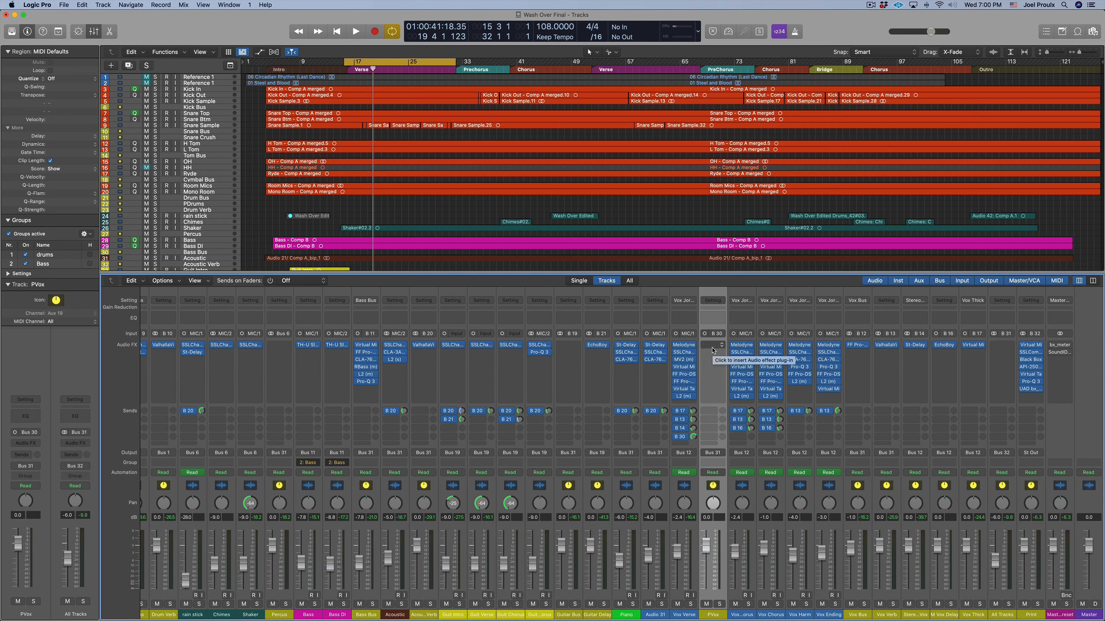
Insert a mono Compressor on PVox and switch it to the Vintage FET model.
{"action": "left_click", "coordinate": [712, 347]}
{"action": "mouse_move", "coordinate": [730, 364]}
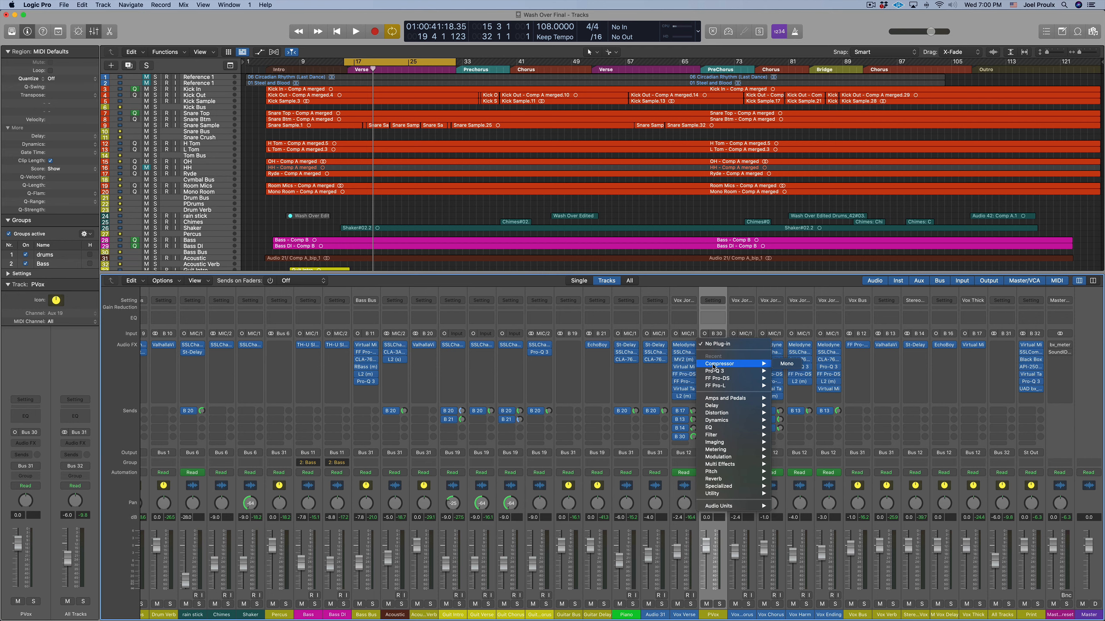
{"action": "left_click", "coordinate": [785, 365]}
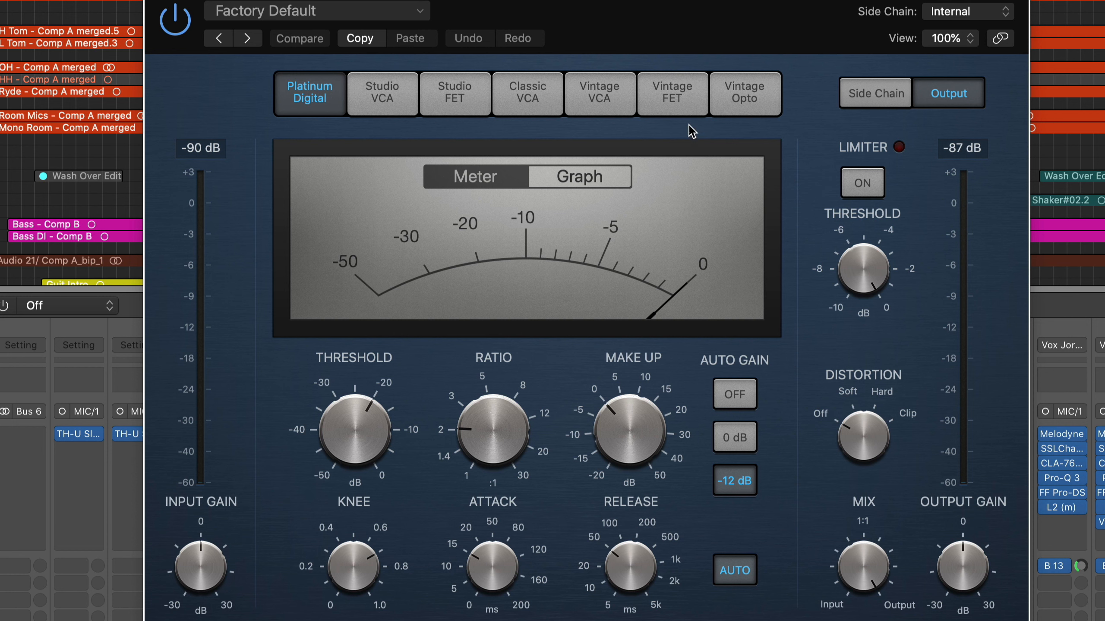
{"action": "left_click", "coordinate": [671, 106]}
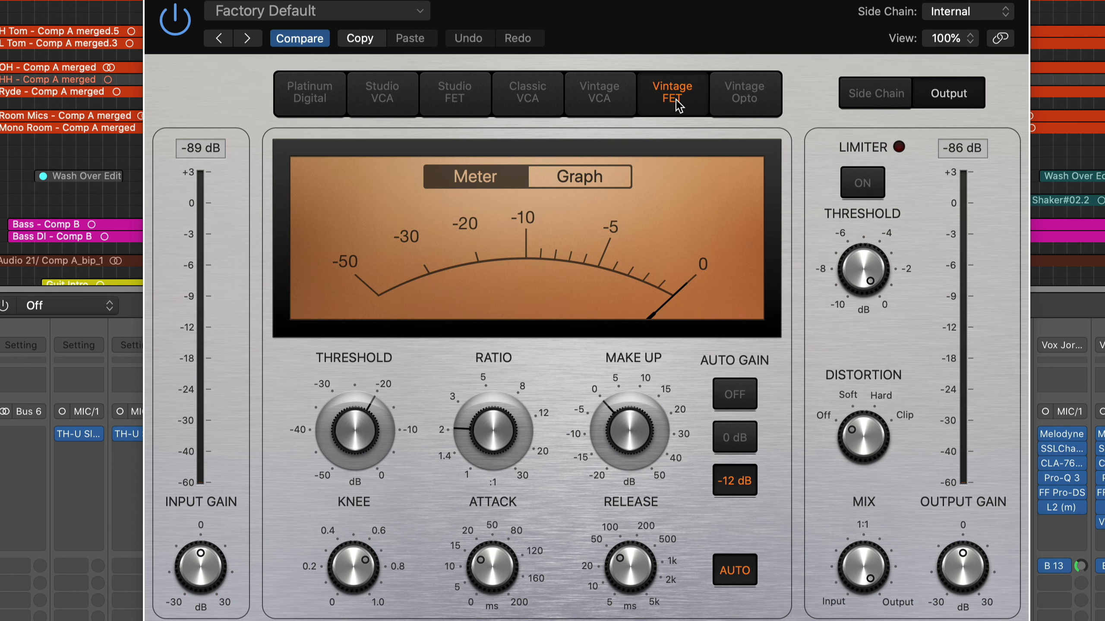
Set the PVox compressor's ratio to 6.1:1, with a slower attack and a faster release.
{"action": "left_click_drag", "start_coordinate": [494, 433], "coordinate": [503, 350]}
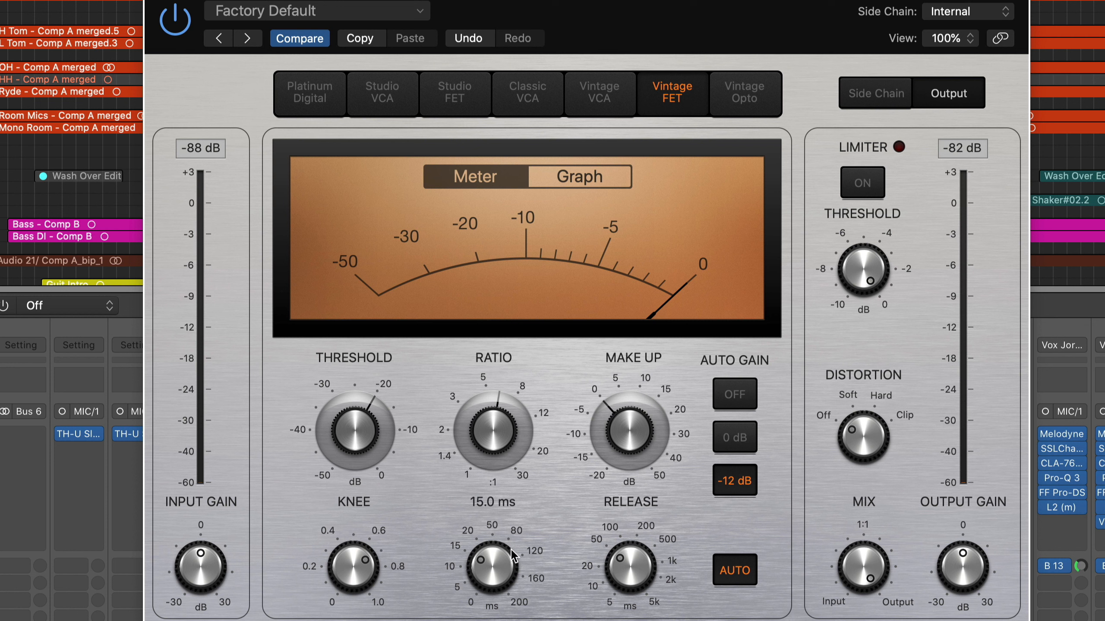
{"action": "mouse_move", "coordinate": [511, 549]}
{"action": "left_mouse_down"}
{"action": "mouse_move", "coordinate": [501, 561]}
{"action": "mouse_move", "coordinate": [502, 532]}
{"action": "left_mouse_up"}
{"action": "left_click_drag", "start_coordinate": [630, 561], "coordinate": [630, 591]}
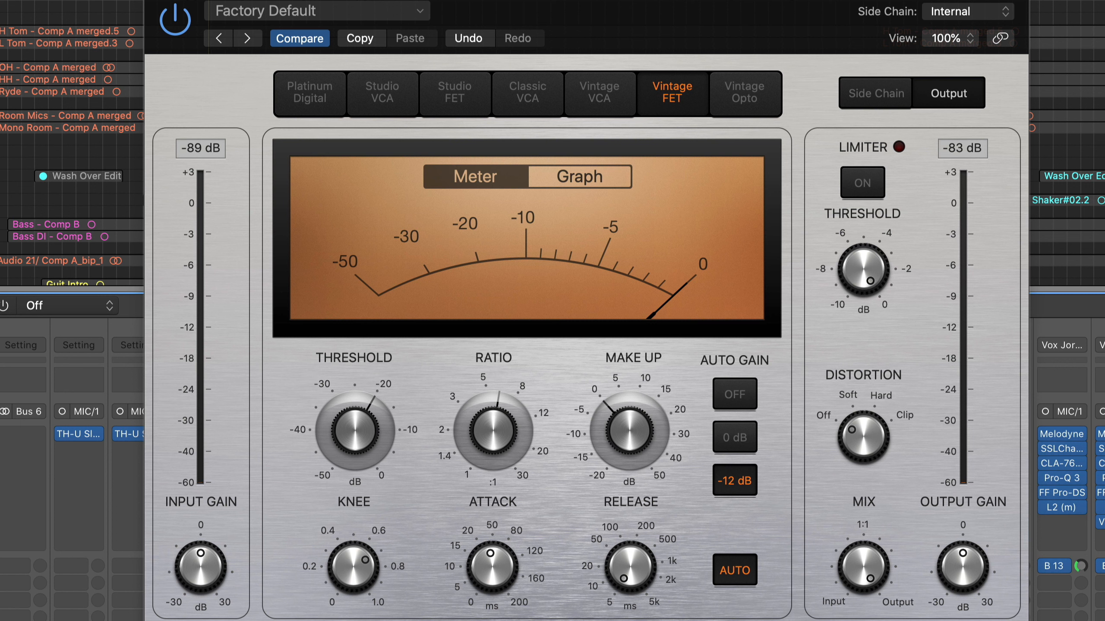
Turn off the compressor's Auto Gain, lower its threshold to -50 dB while PVox plays soloed, and close the plug-in.
{"action": "left_click", "coordinate": [735, 395]}
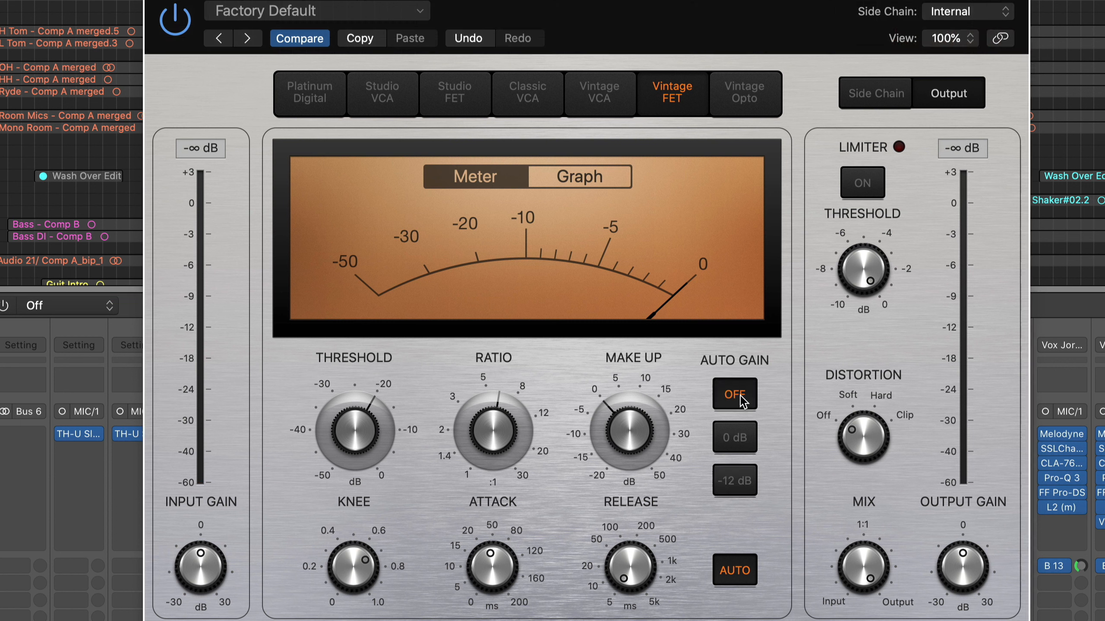
{"action": "left_click_drag", "start_coordinate": [368, 430], "coordinate": [354, 566]}
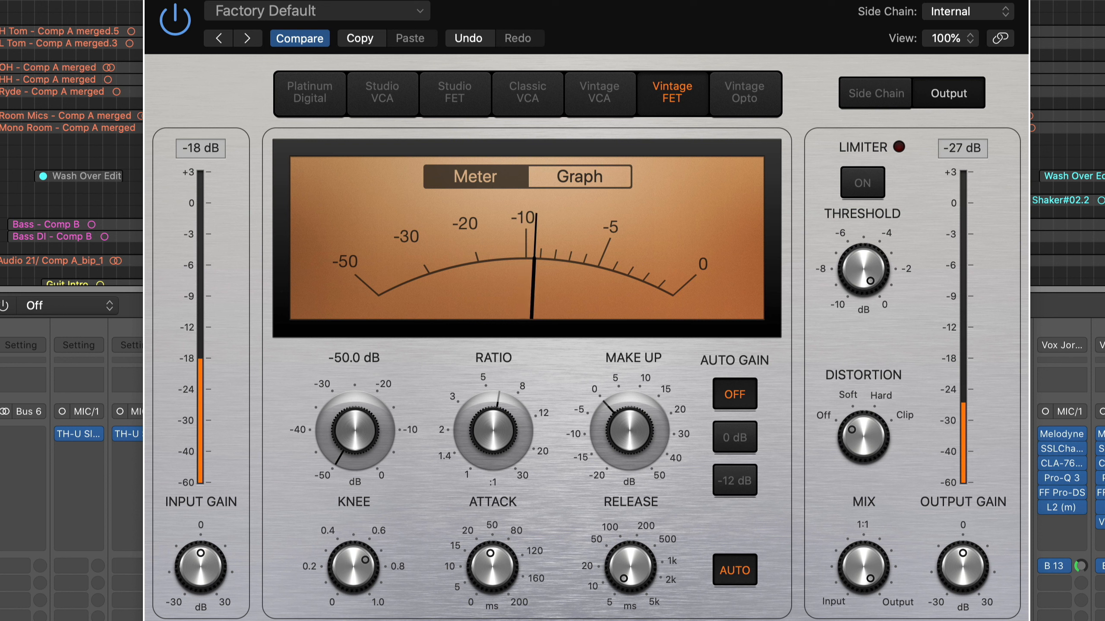
{"action": "mouse_move", "coordinate": [464, 458]}
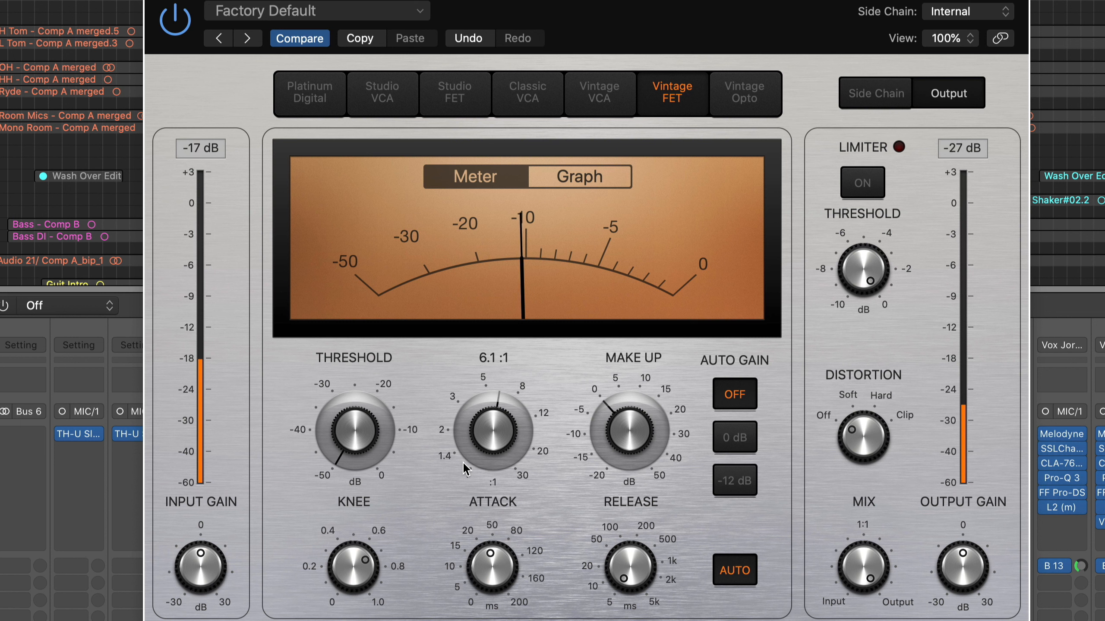
{"action": "mouse_move", "coordinate": [371, 424]}
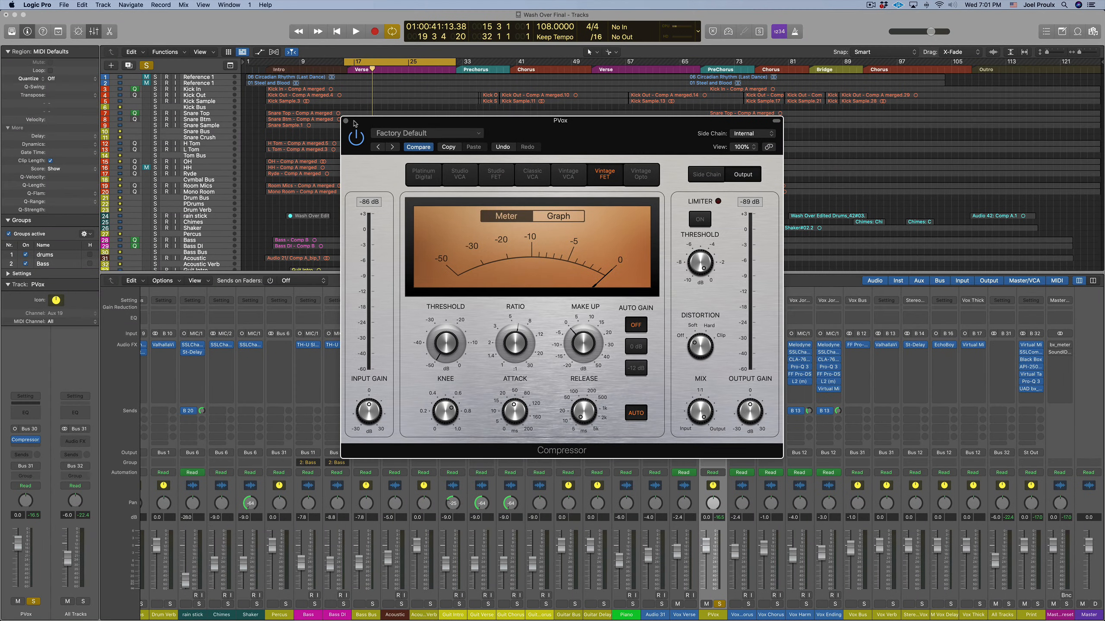
{"action": "left_click", "coordinate": [346, 121]}
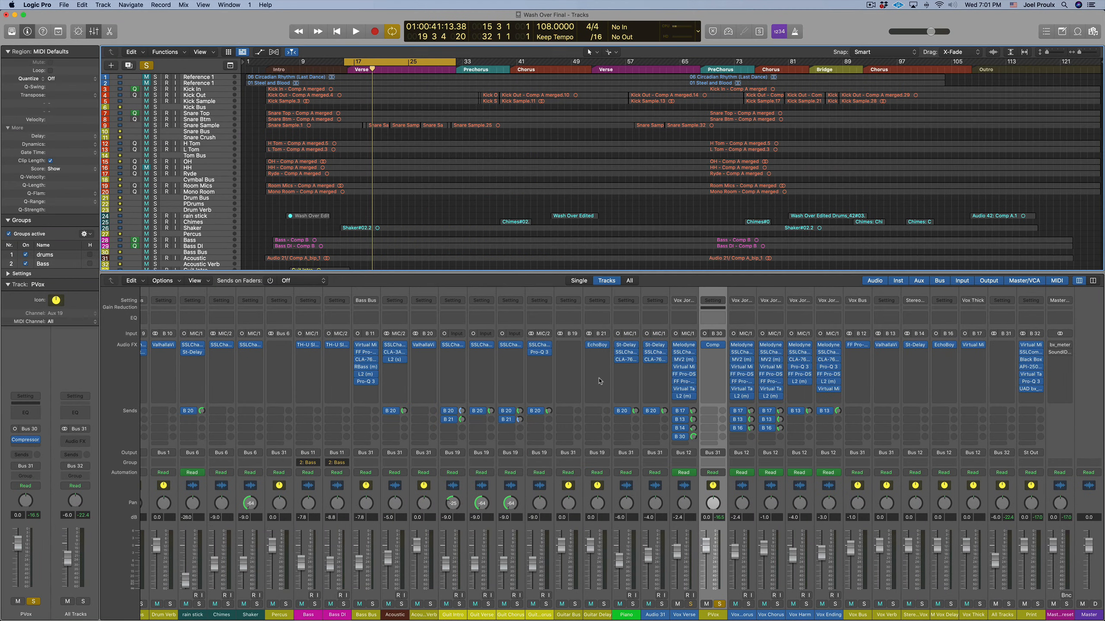
Unsolo PVox, pull its fader down to -70 dB, and blend it back up to -10 dB during playback.
{"action": "left_click", "coordinate": [719, 604]}
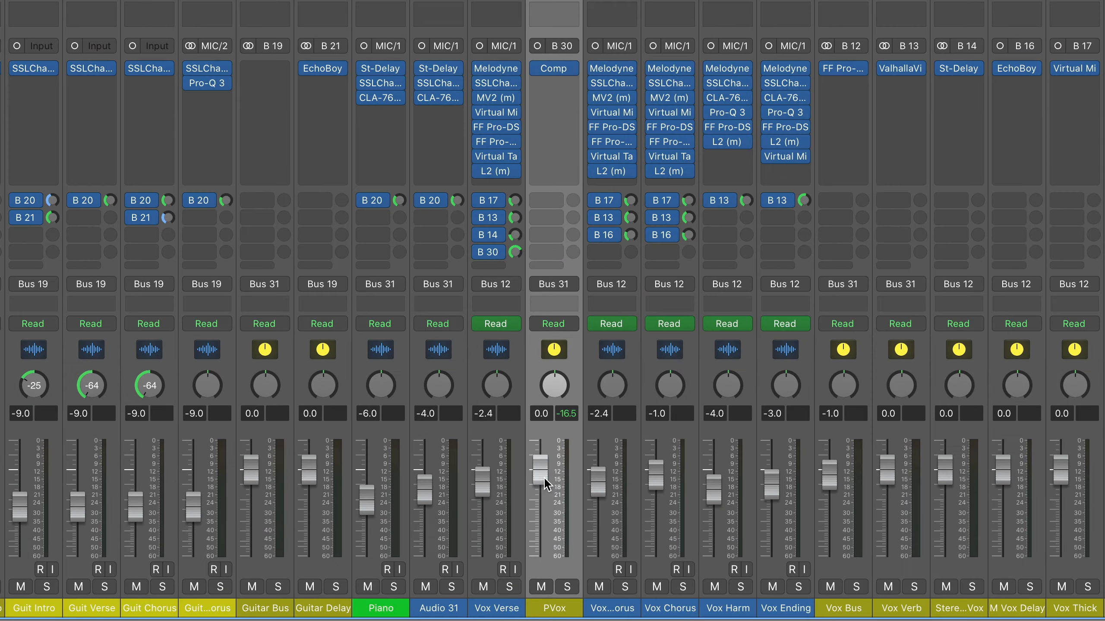
{"action": "left_click_drag", "start_coordinate": [704, 547], "coordinate": [705, 550]}
{"action": "left_click_drag", "start_coordinate": [541, 476], "coordinate": [541, 553]}
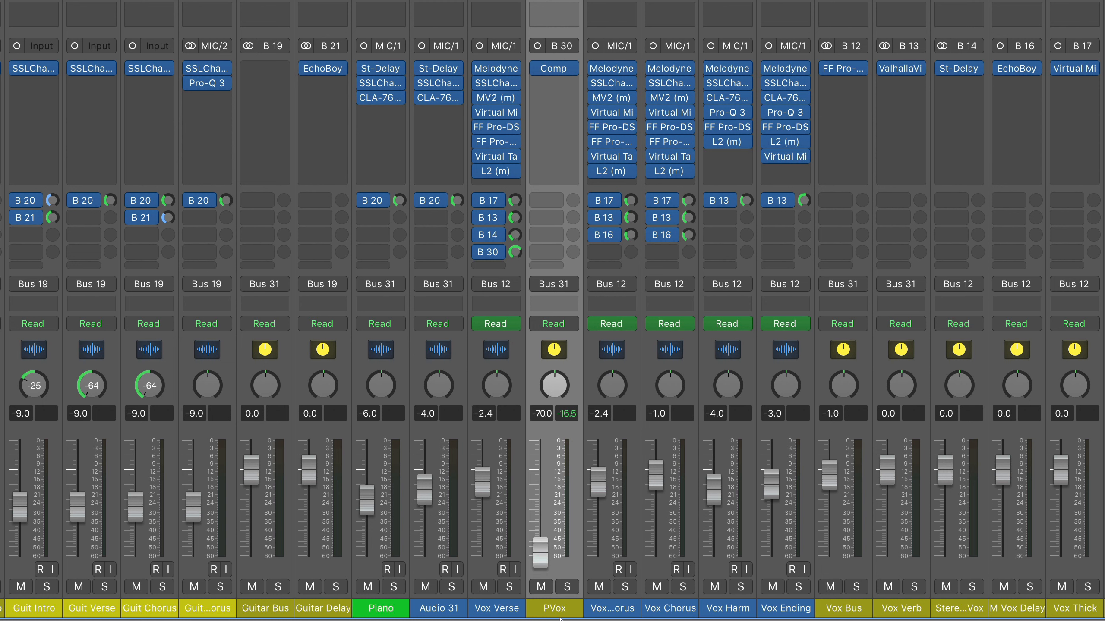
{"action": "key", "text": "space"}
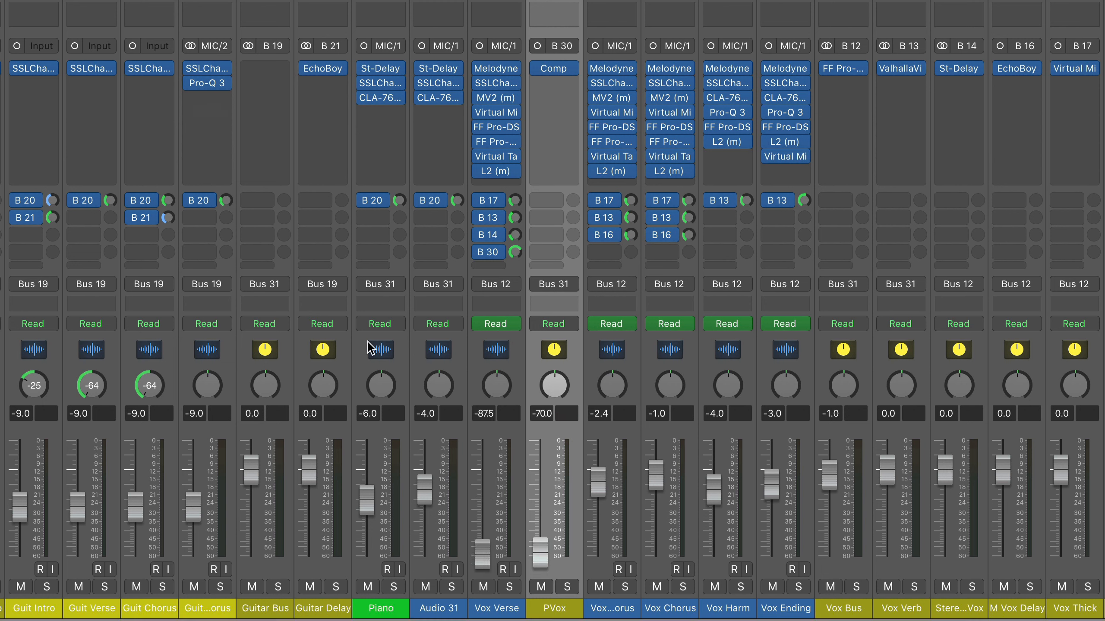
{"action": "left_click_drag", "start_coordinate": [539, 565], "coordinate": [540, 512]}
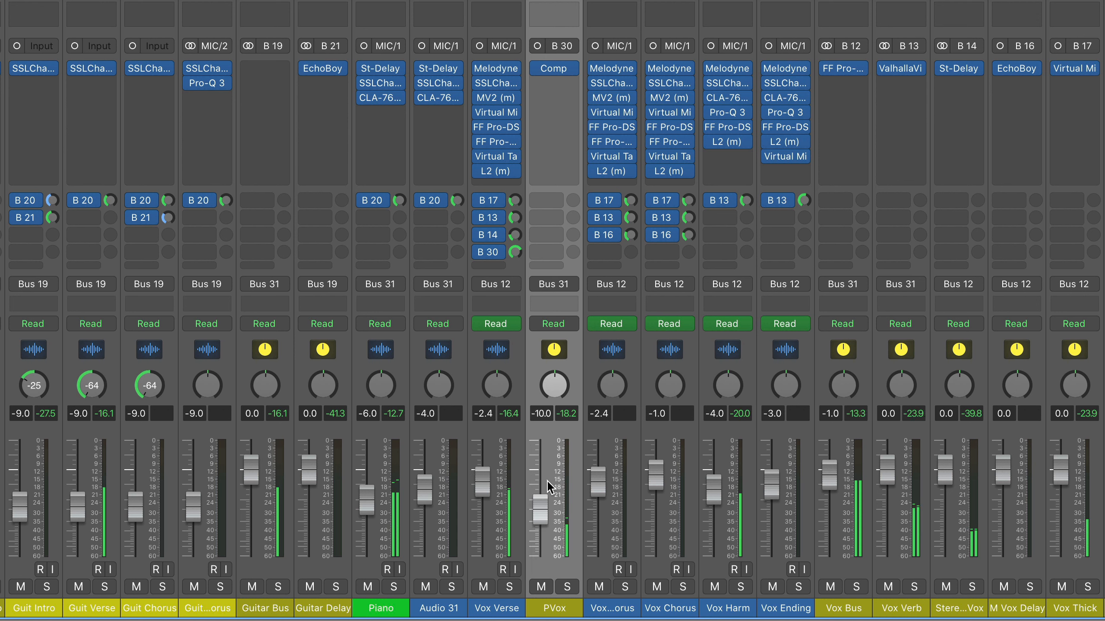